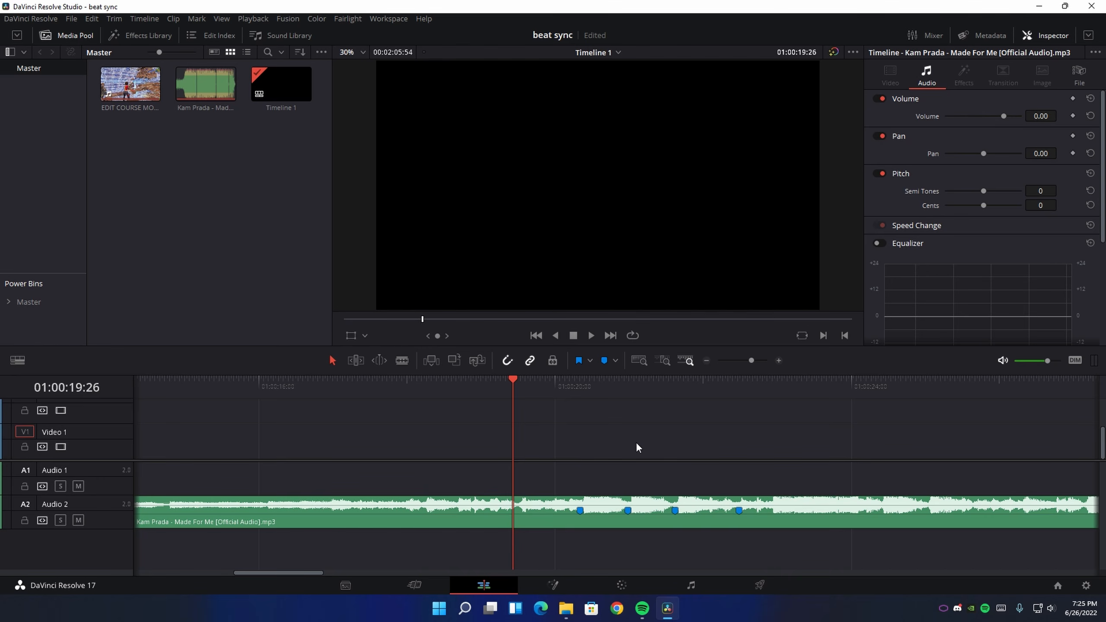
Select the music clip on Audio 2 and save the project
left_click(619, 513)
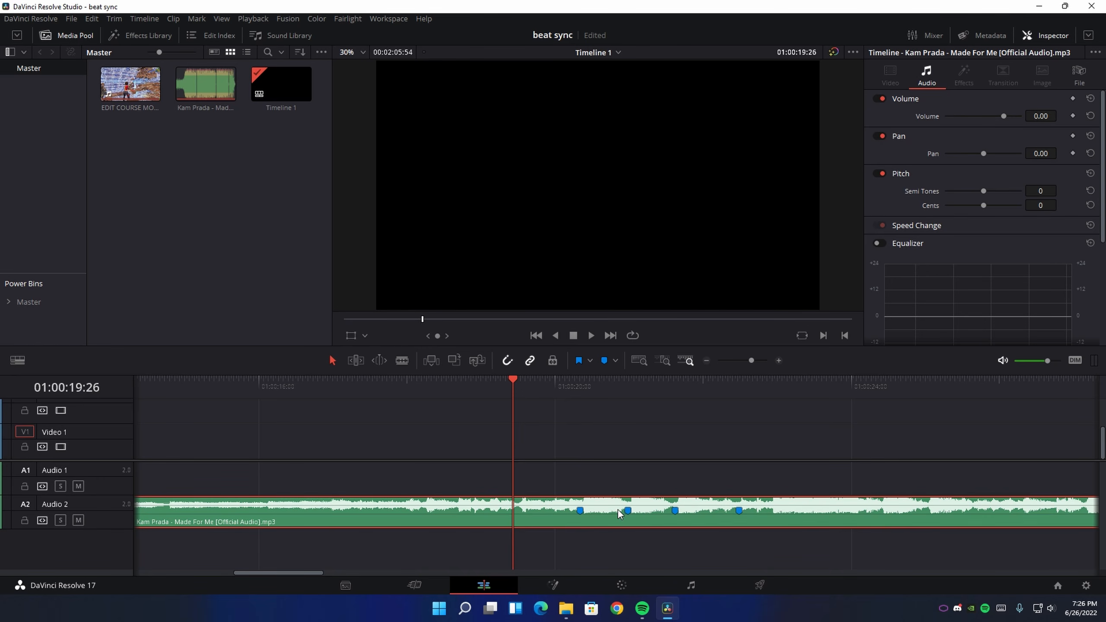
key("ctrl+s")
scroll(500, 485, "right", 3)
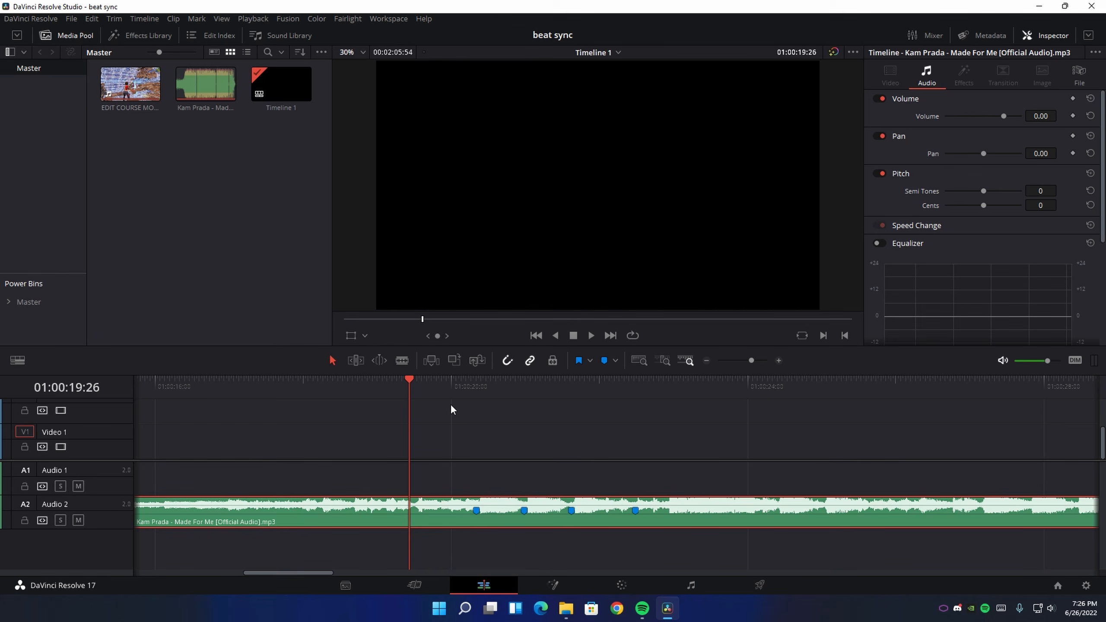
Play and scrub the music across its four beat markers to check their positions
left_click(450, 392)
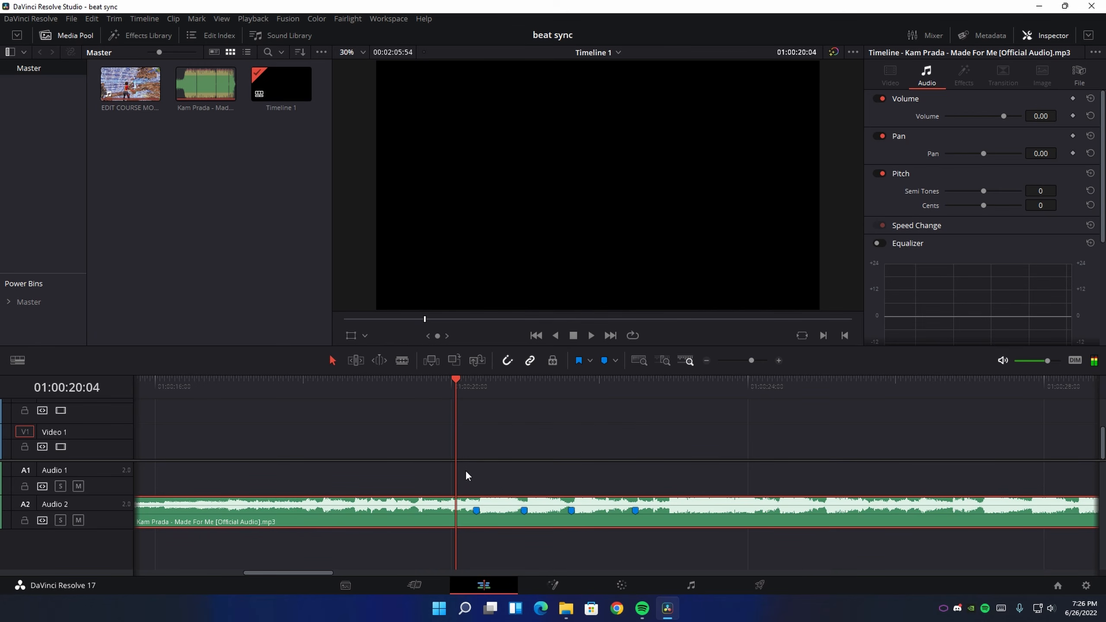
key("space")
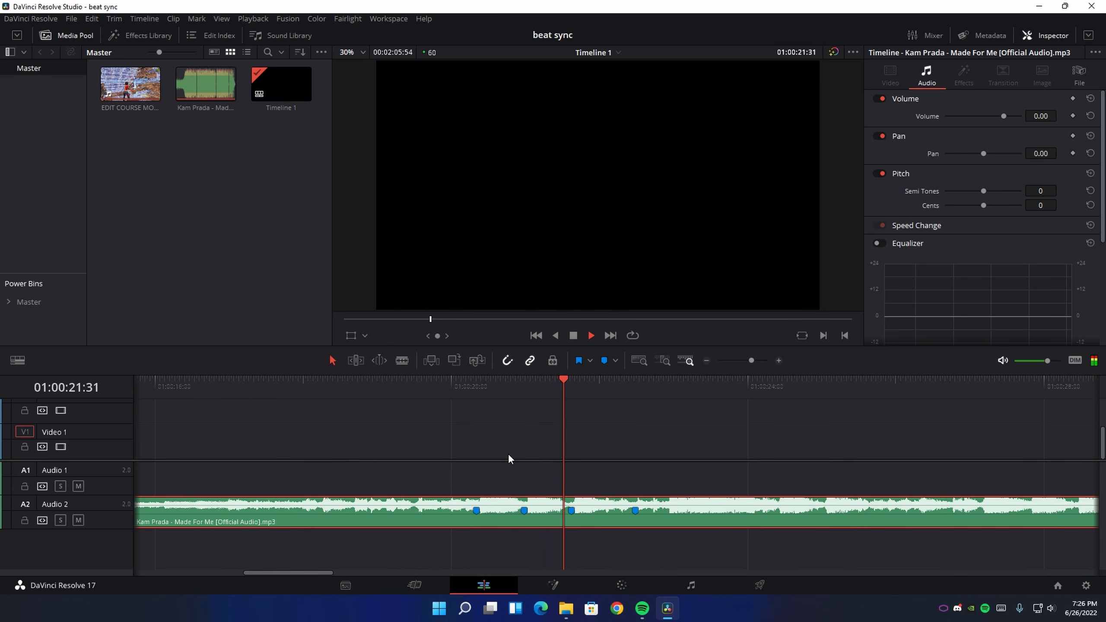
left_click_drag(572, 384, 406, 383)
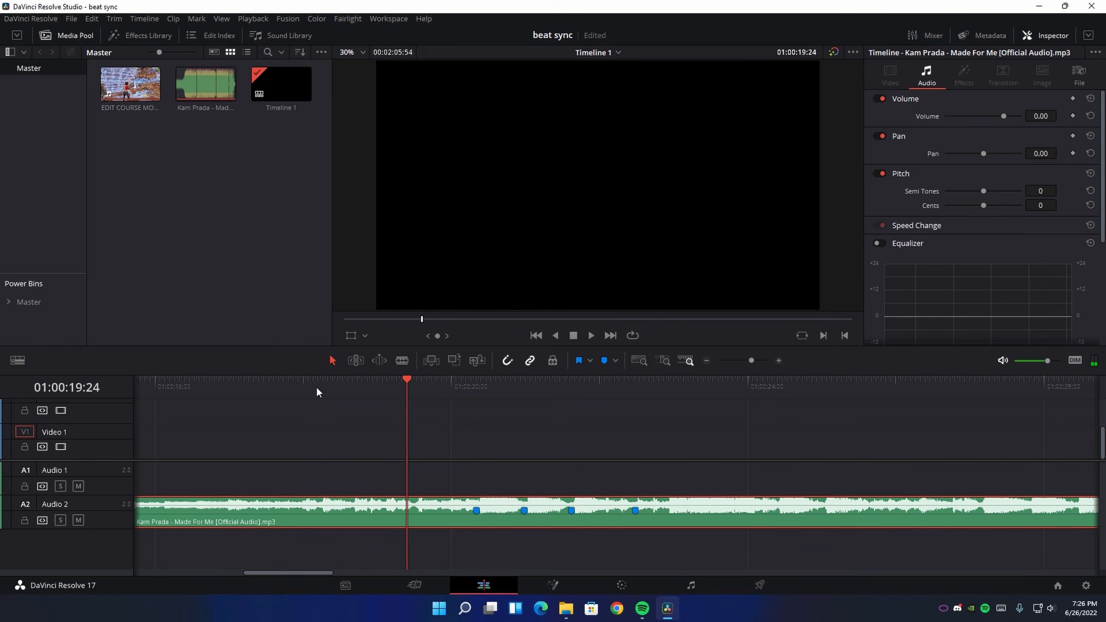
left_click_drag(494, 384, 642, 401)
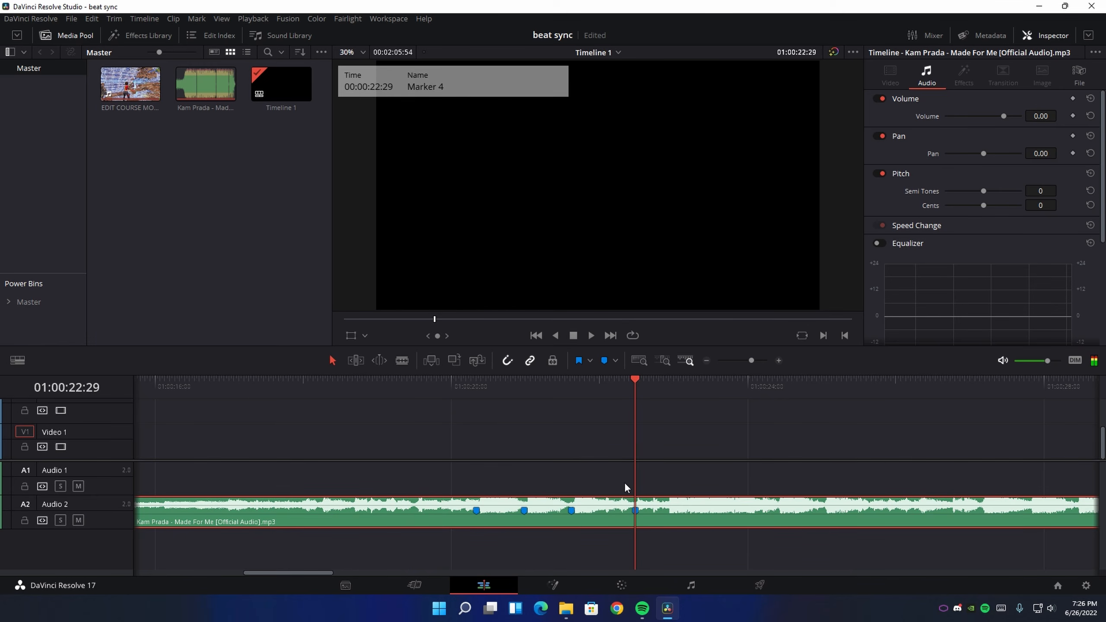
left_click(603, 388)
left_click(657, 488)
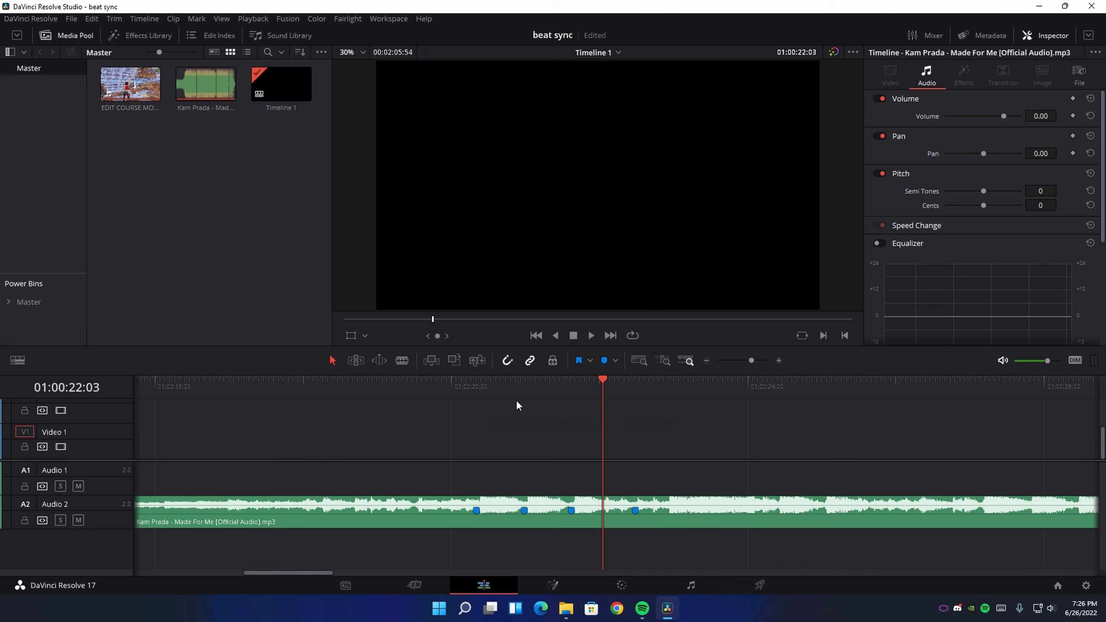
Place EDIT COURSE MONGY FILL.mp4 on Video 1 and Audio 1 near Marker 2 and shift it earlier so it covers the beat markers
left_click(473, 388)
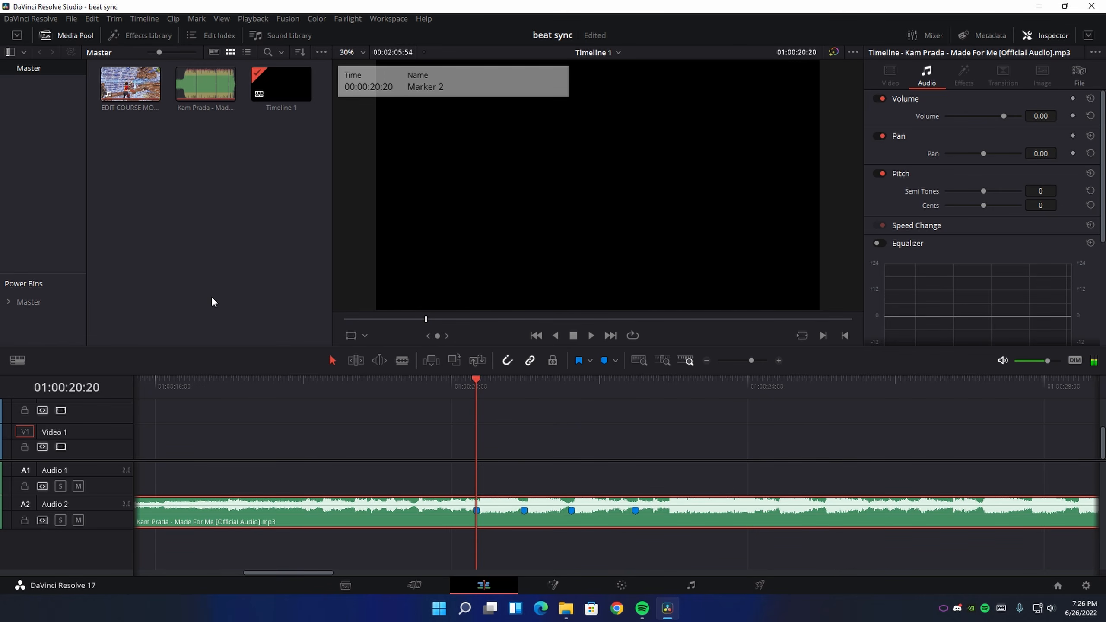
left_click_drag(130, 84, 450, 431)
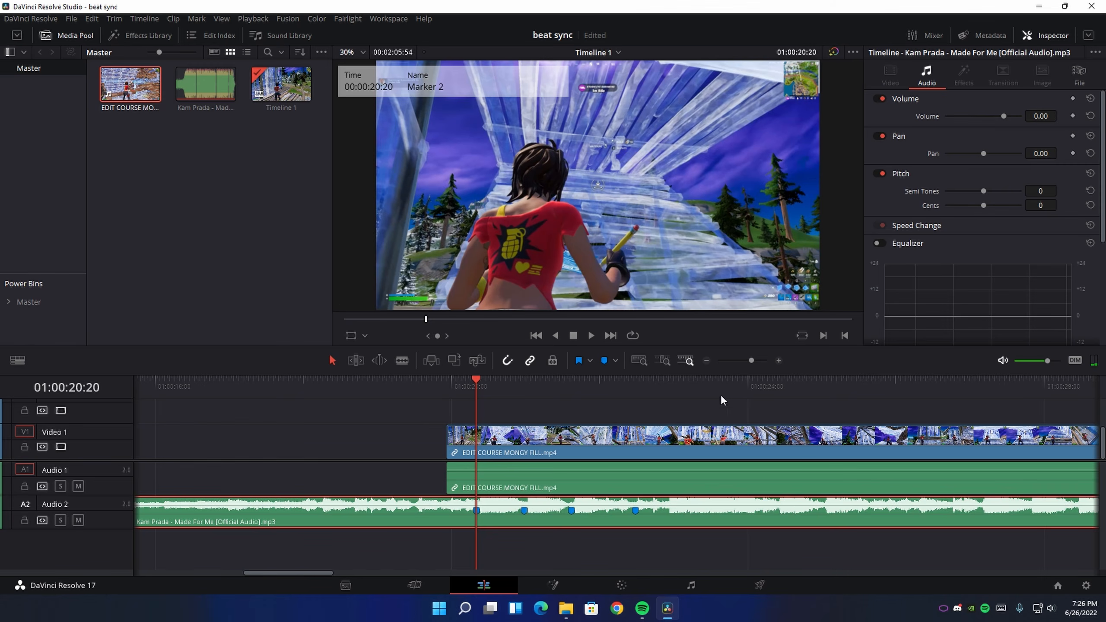
left_click(707, 361)
left_click_drag(809, 457, 561, 461)
Park the playhead on Marker 1 at 01:00:21:37 and slide the gameplay clip a little earlier
left_click(663, 389)
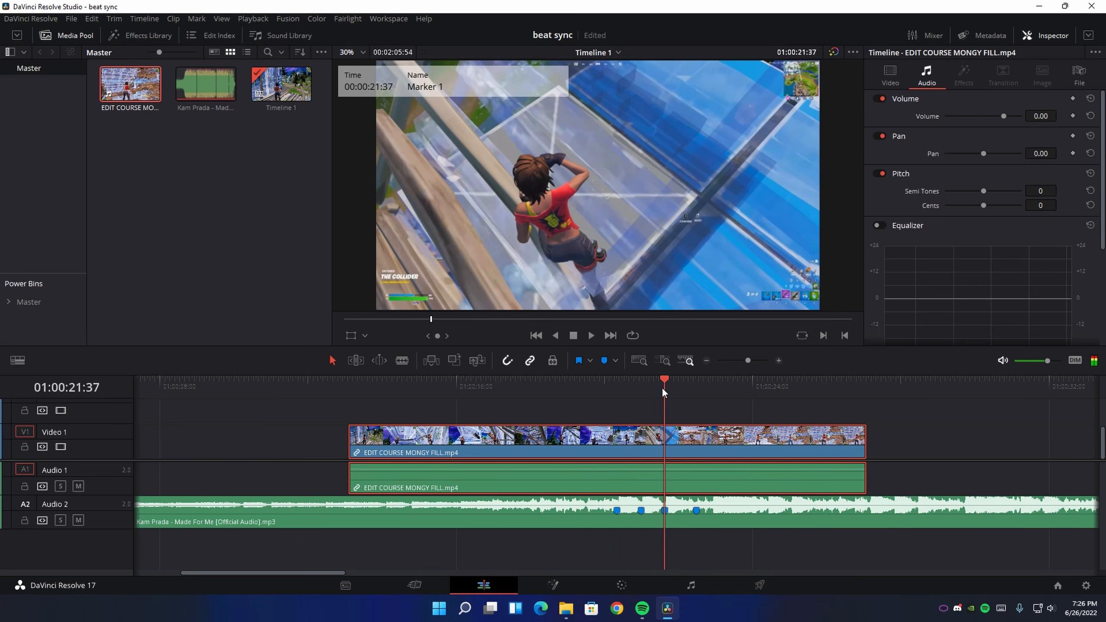
left_click(779, 360)
left_click_drag(636, 481, 584, 481)
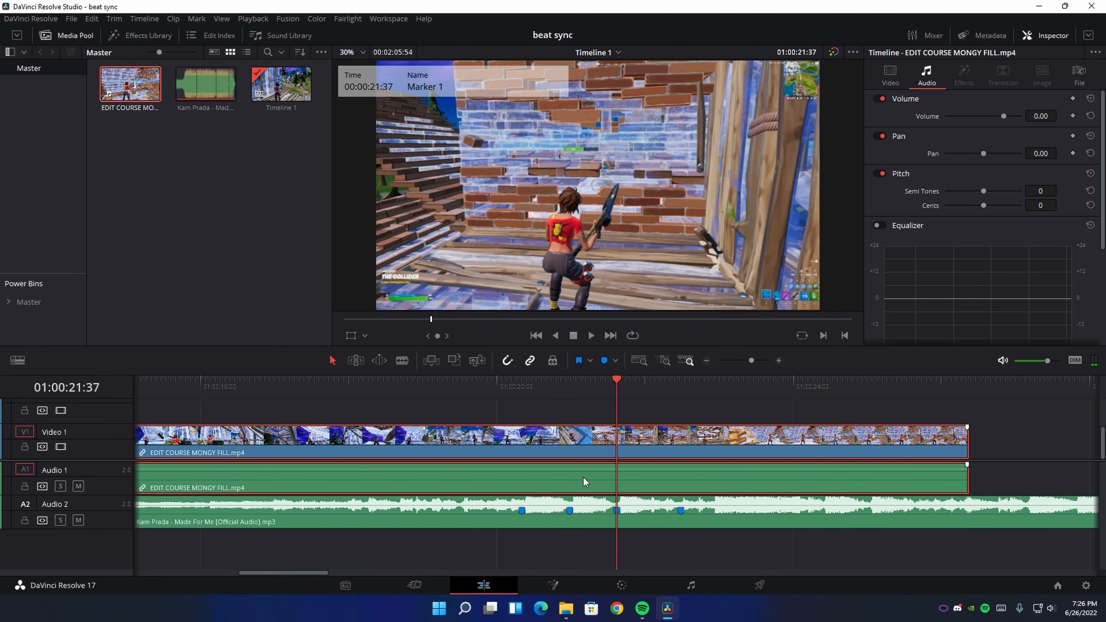
Return the playhead to Marker 1 and move the gameplay clip earlier, nudging by frames, until the gunshot lands on the marker
left_click(595, 520)
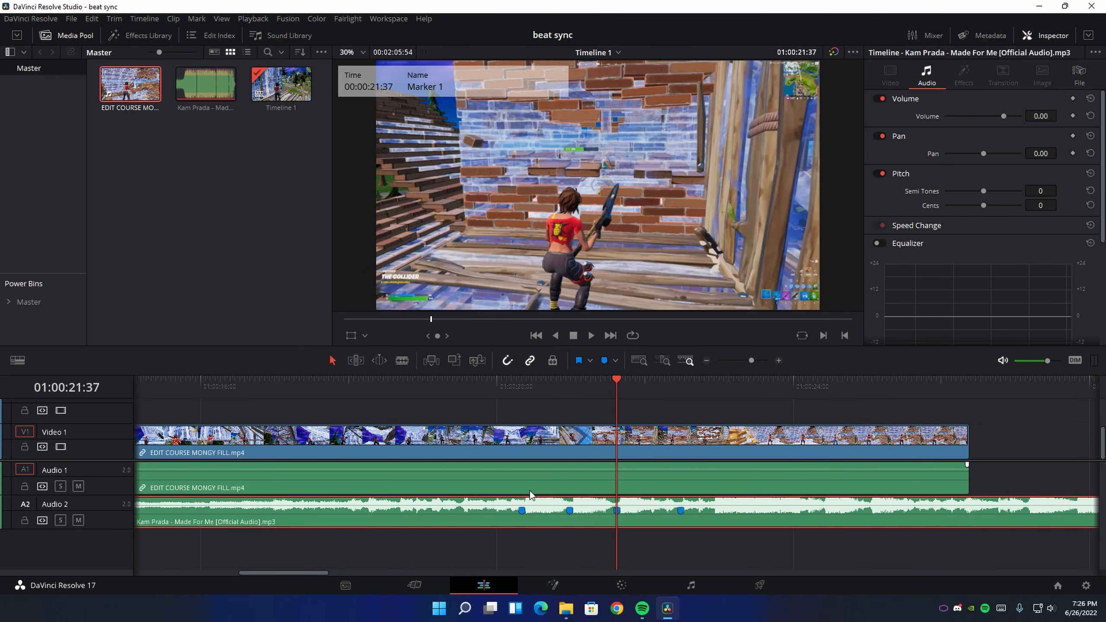
left_click(490, 389)
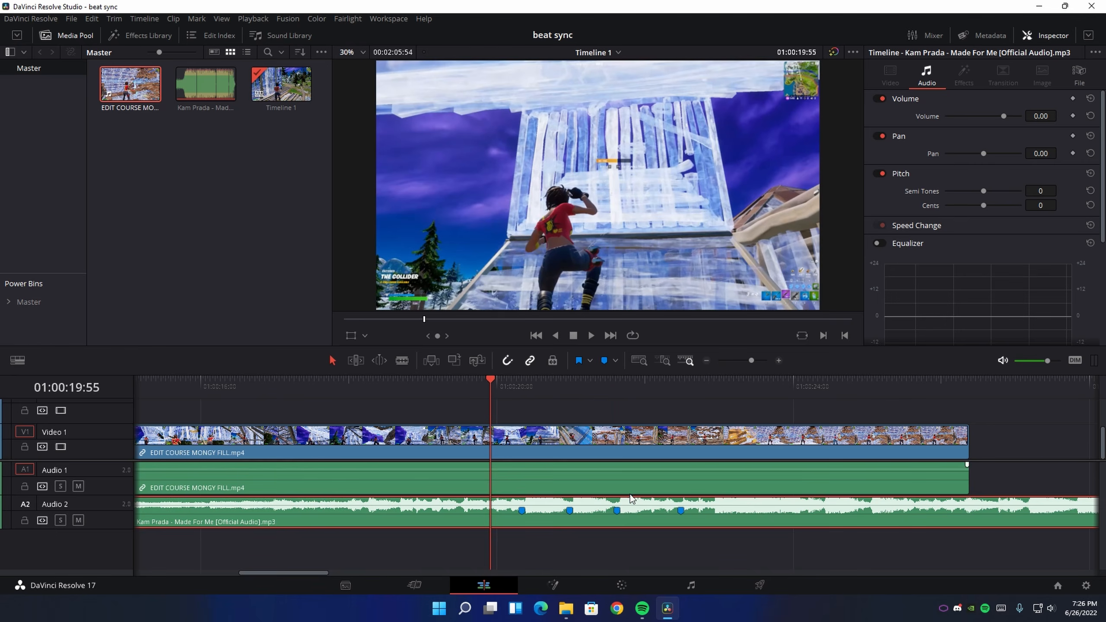
left_click(617, 510)
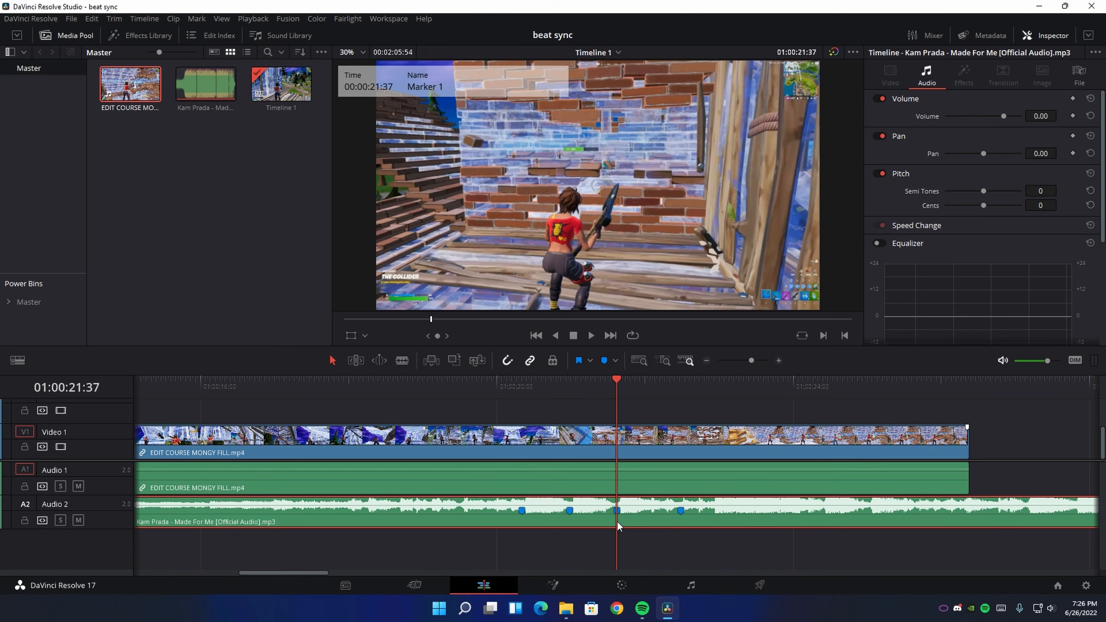
left_click_drag(706, 477, 772, 482)
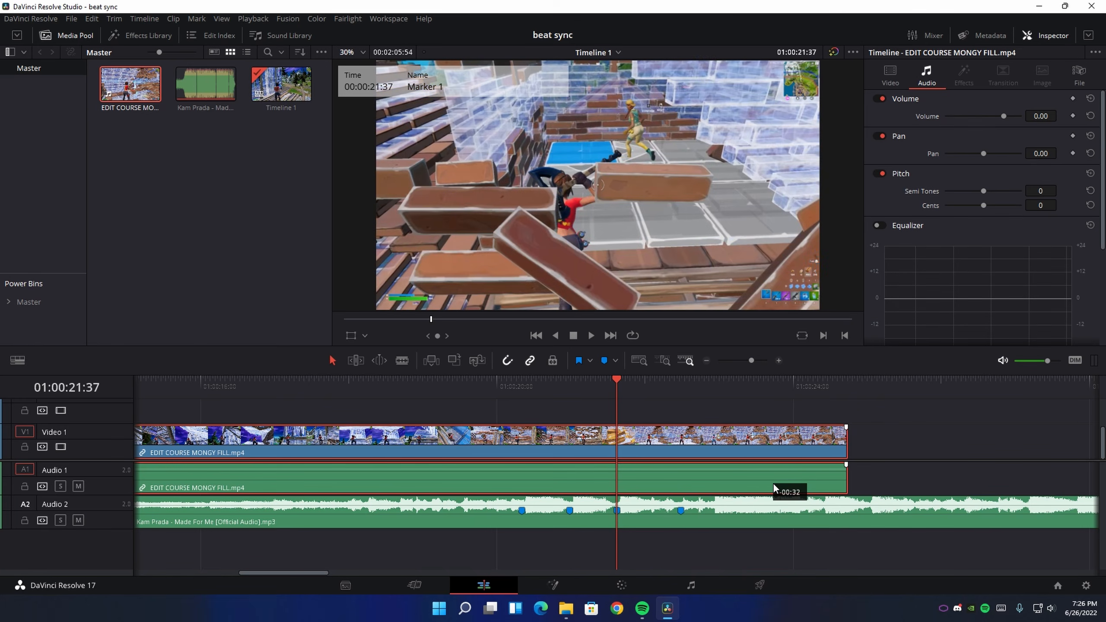
key("comma")
key("comma")
key("comma")
key("comma")
key("comma")
key("comma")
key("comma")
key("comma")
key("comma")
key("comma")
key("comma")
key("comma")
key("comma")
key("comma")
key("comma")
key("comma")
key("comma")
key("comma")
key("comma")
key("comma")
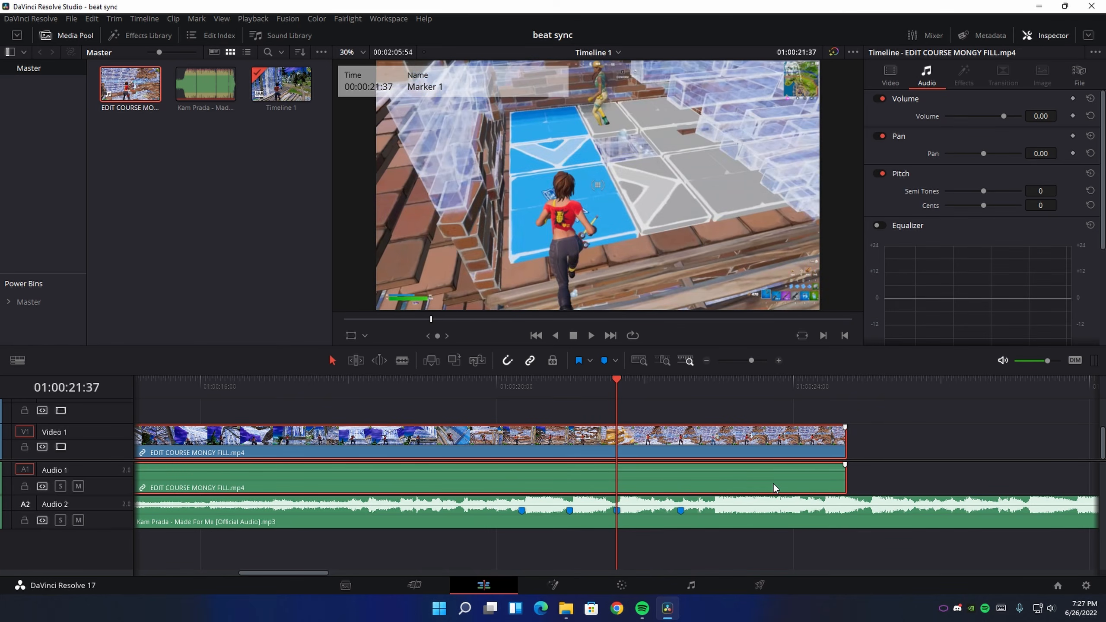
key("comma")
key("comma")
key("comma")
key("comma")
key("comma")
key("comma")
key("comma")
key("comma")
key("comma")
key("comma")
key("comma")
key("comma")
key("comma")
key("comma")
key("comma")
key("comma")
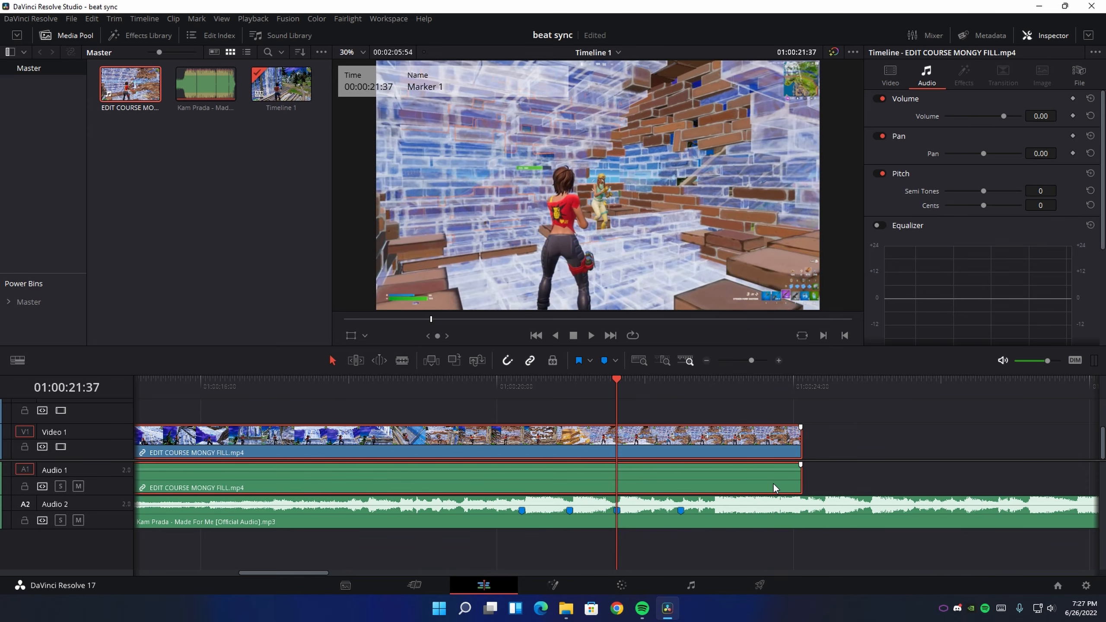
key("comma")
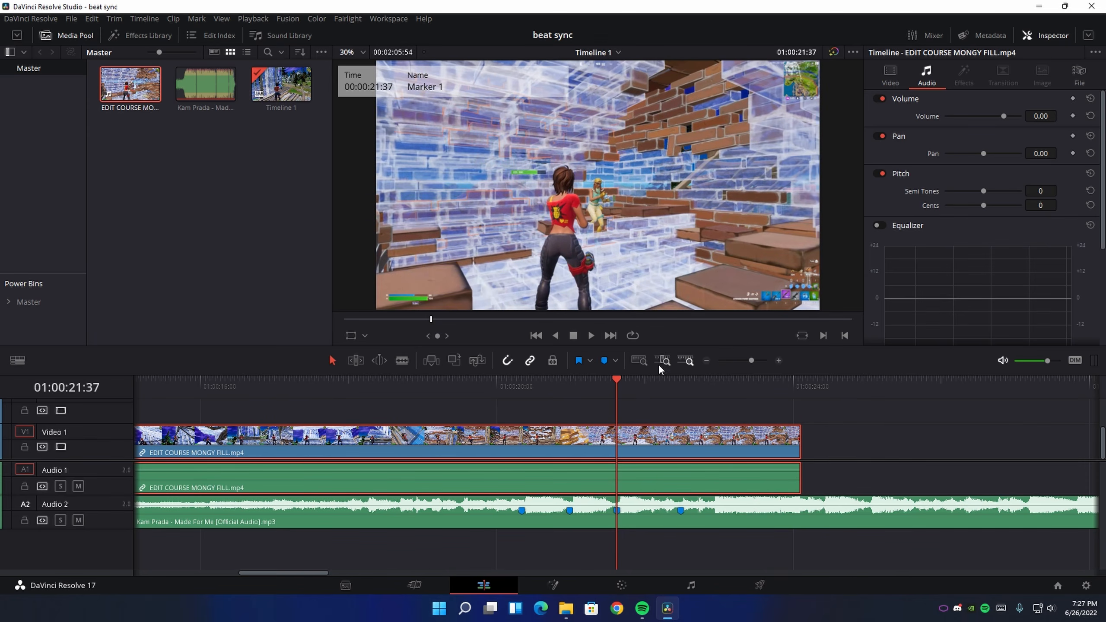
key("comma")
key("comma")
key("comma")
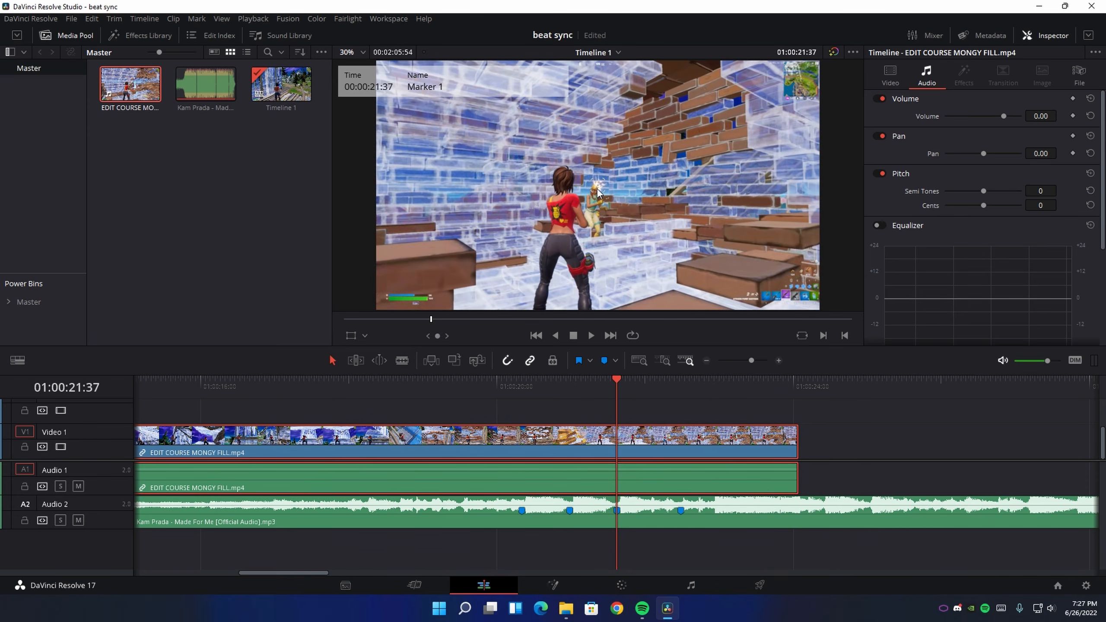
key("comma")
key("comma")
key("comma")
key("comma")
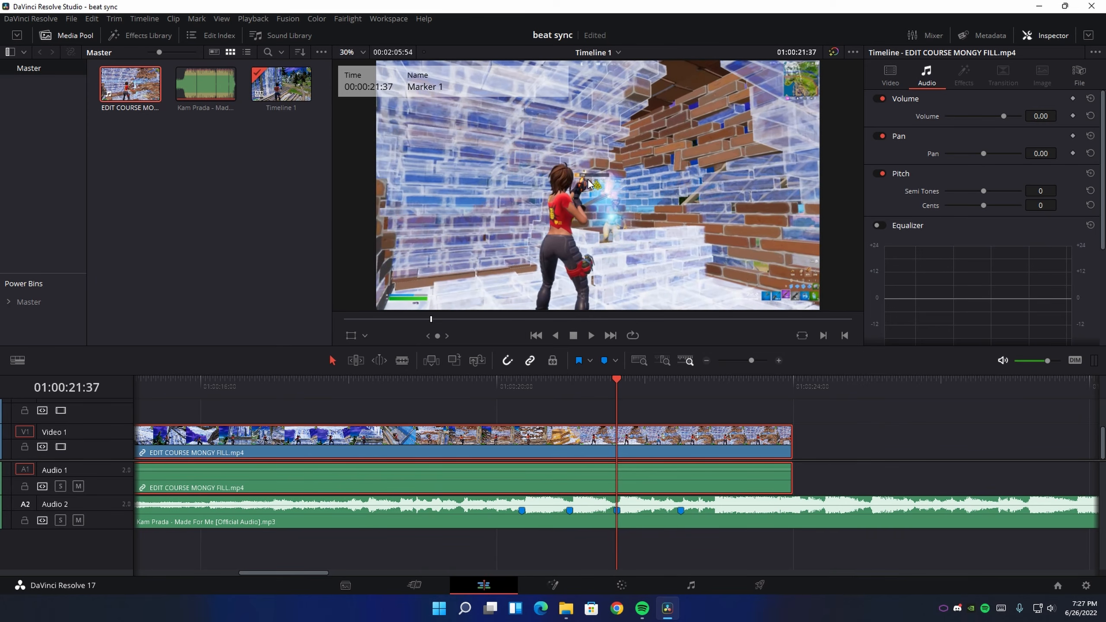
left_click(797, 435)
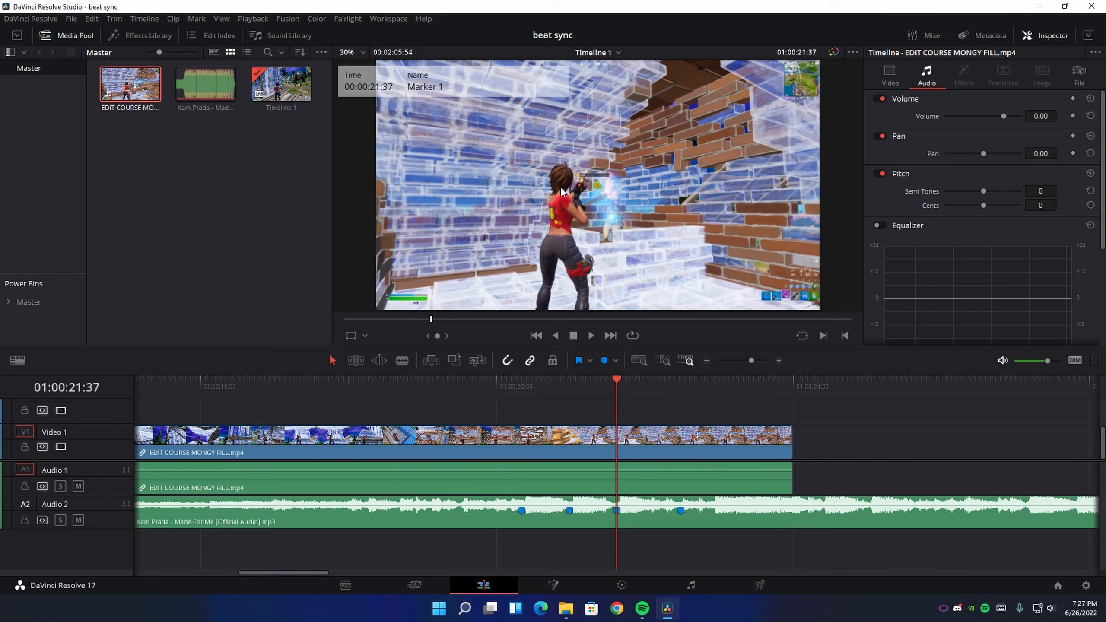
Unlink the gameplay clip's video from its audio on the timeline
left_click(642, 445)
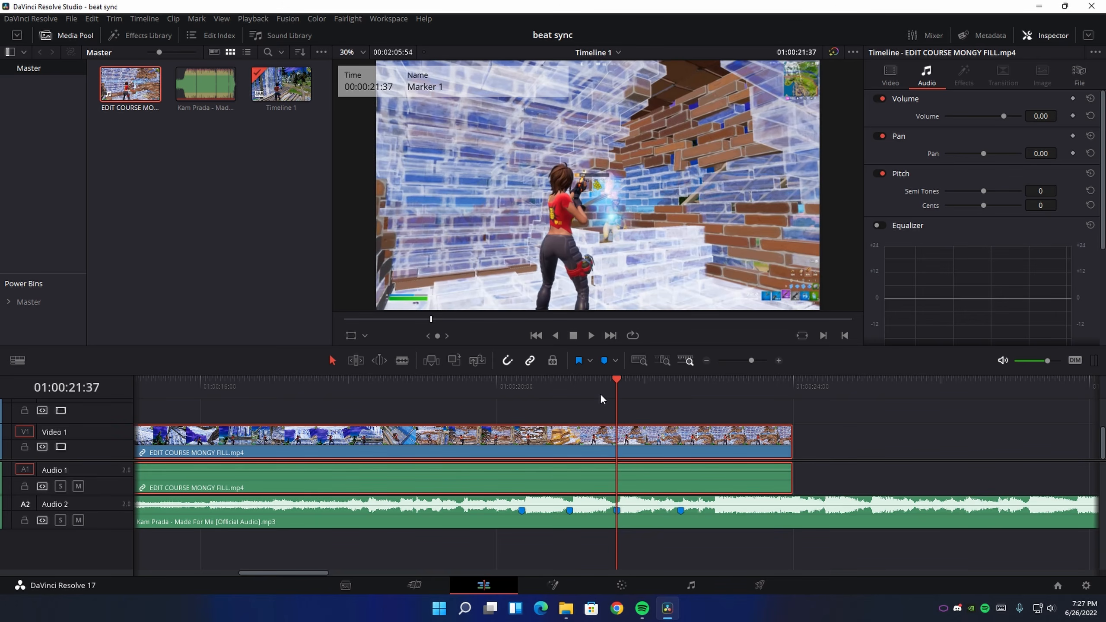
right_click(583, 474)
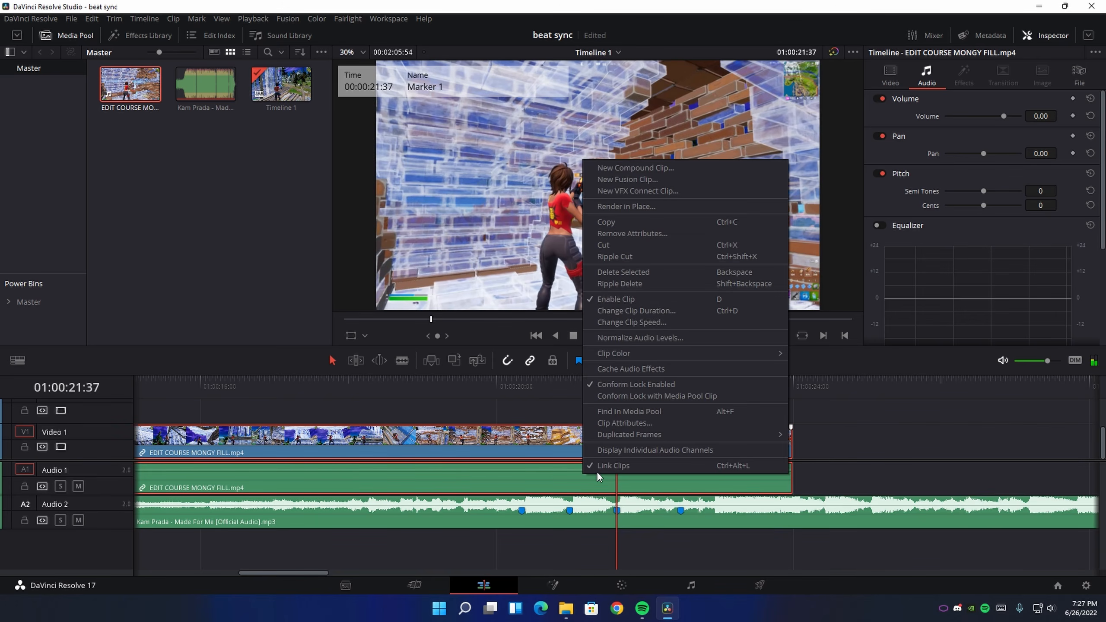
left_click(619, 464)
left_click(855, 430)
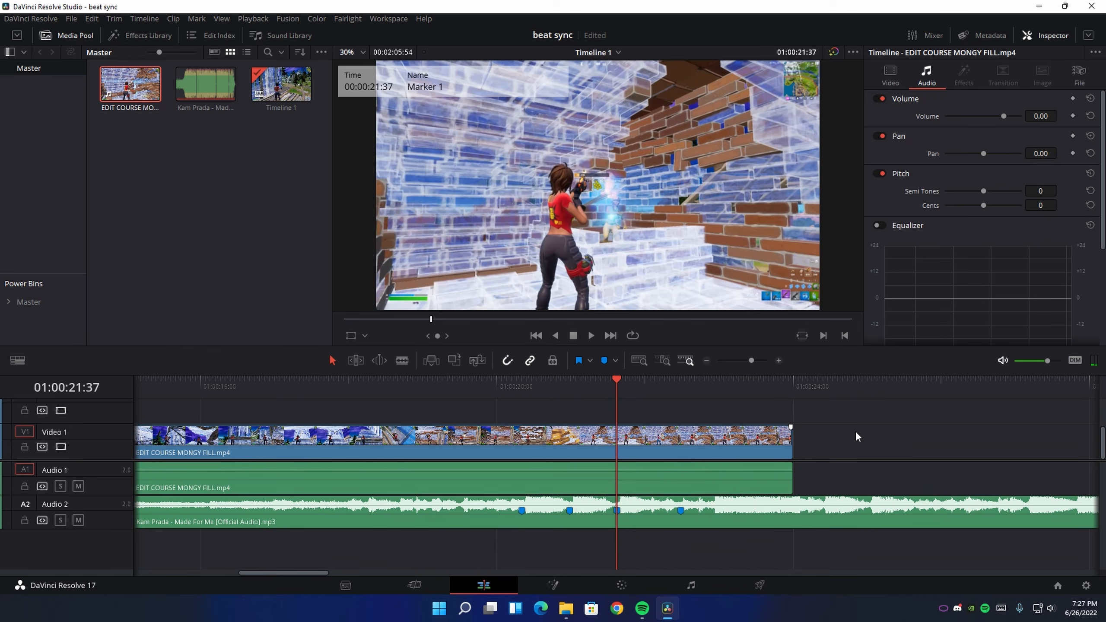
right_click(689, 477)
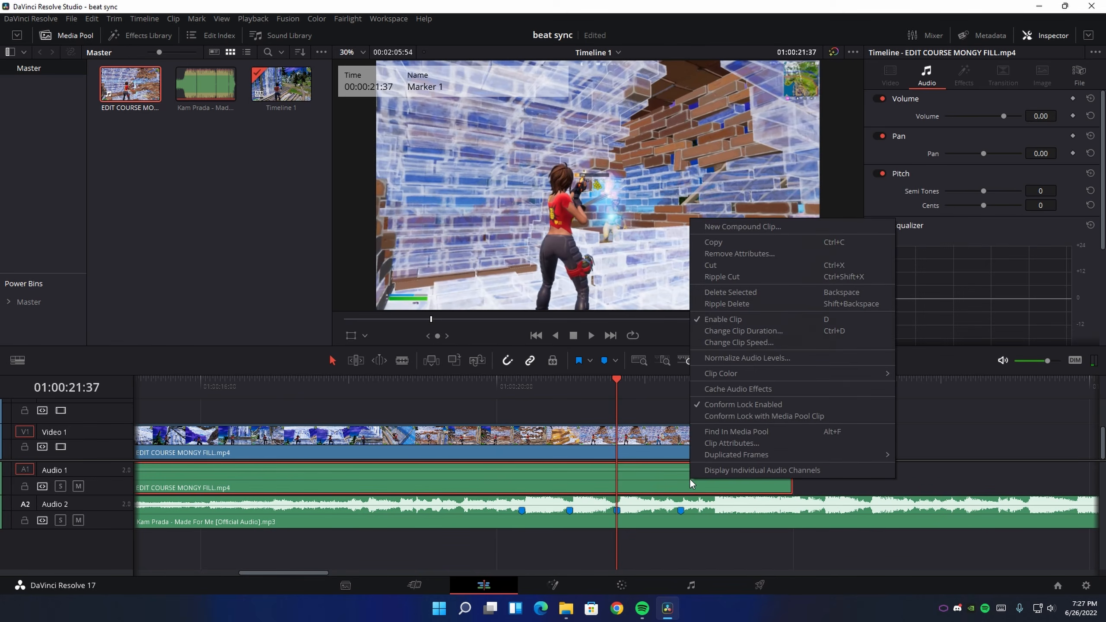
left_click(932, 405)
Put the playhead on Marker 2 at 01:00:20:20 and open the gameplay video clip in Fusion
left_click(522, 389)
left_click(545, 431)
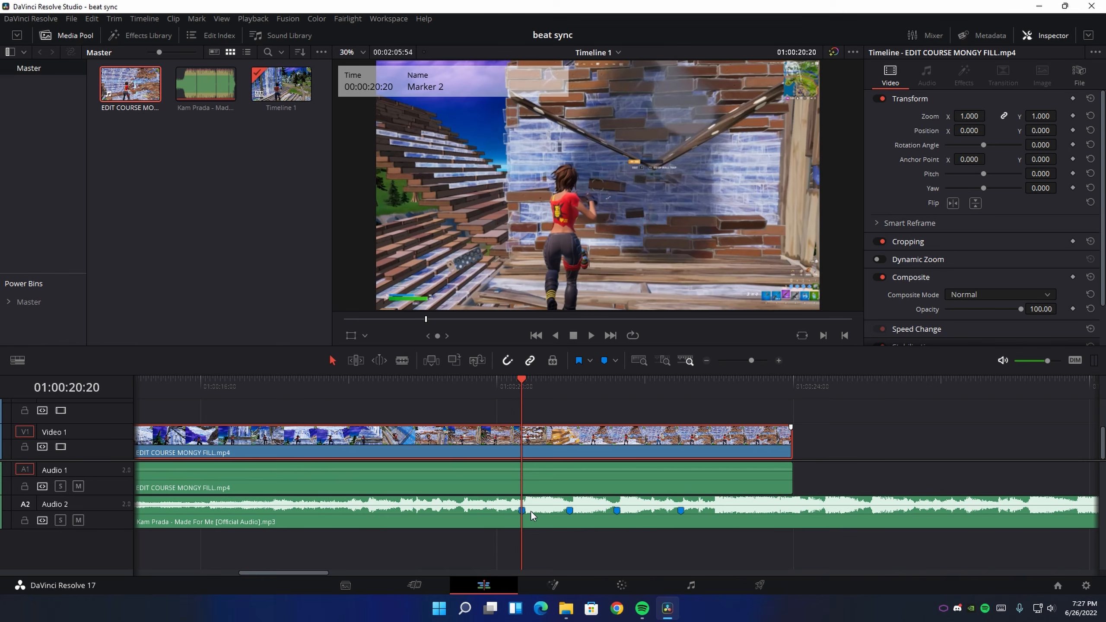
left_click(552, 585)
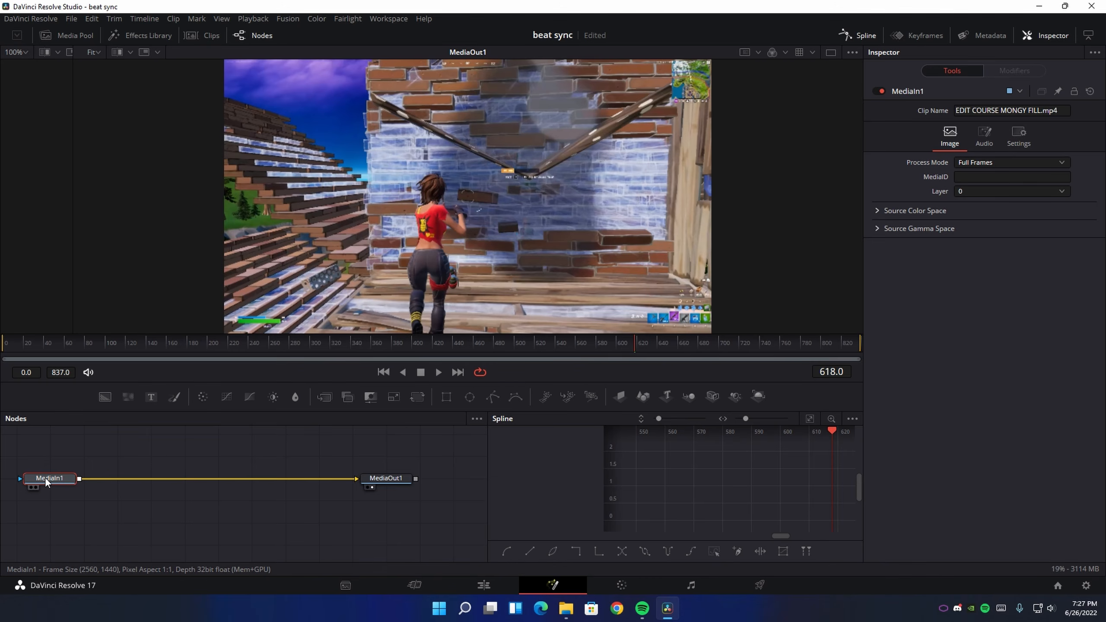
Add an Optical Flow node directly after MediaIn1
key("shift+space")
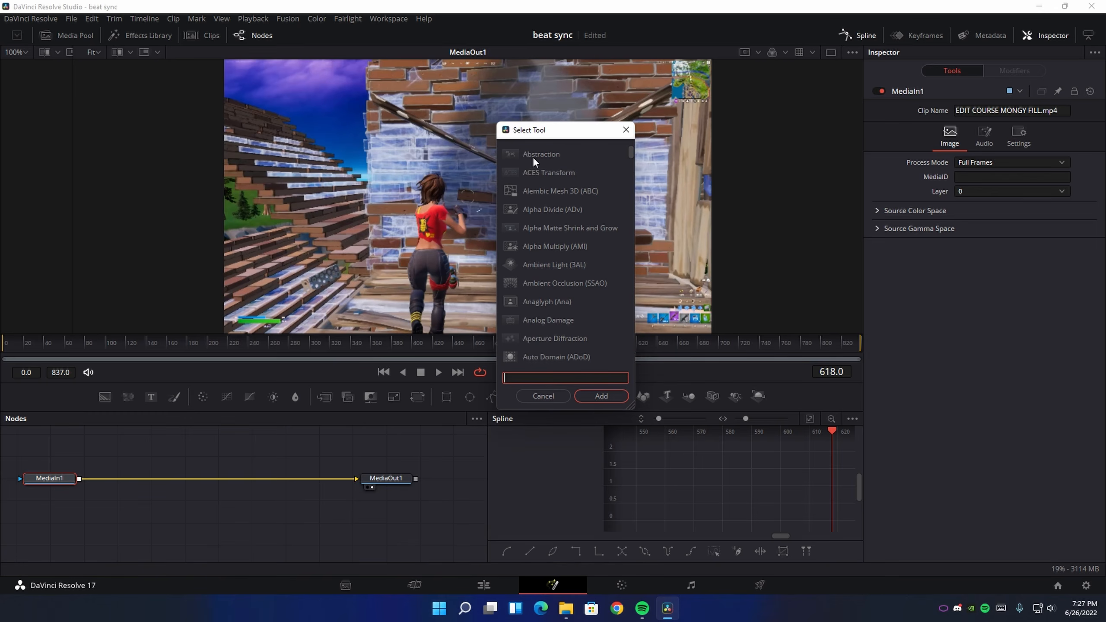
type("op")
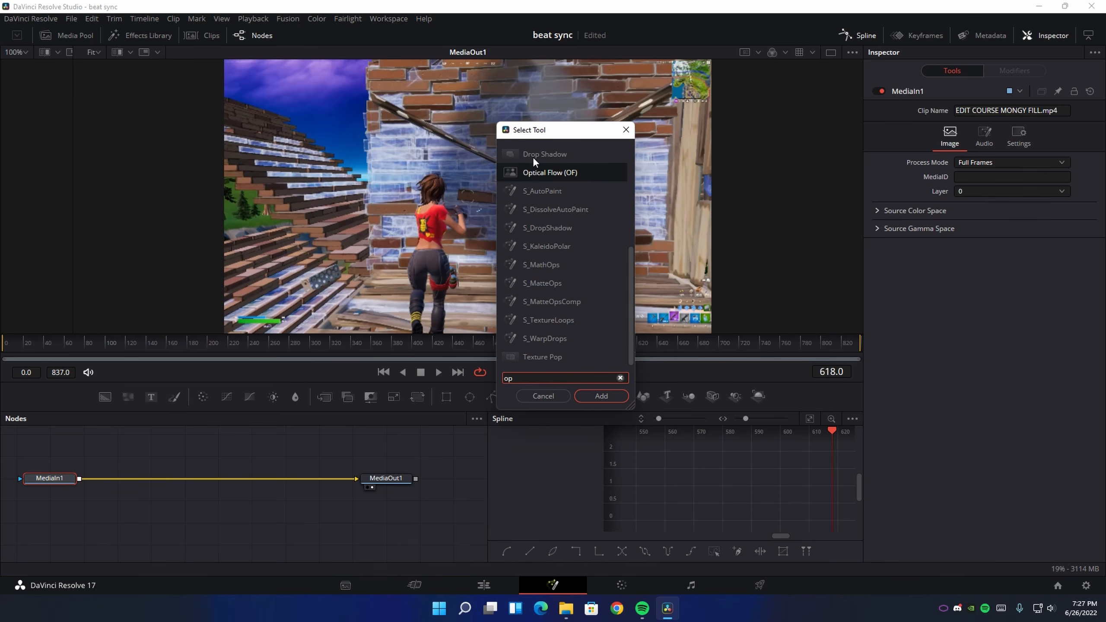
type("ti")
left_click(600, 395)
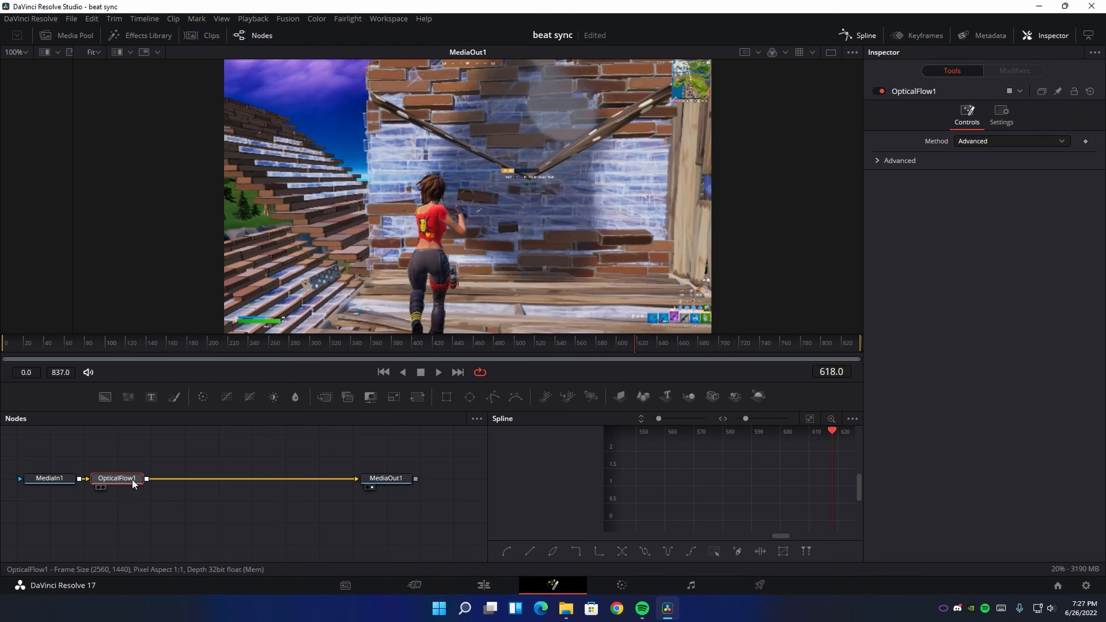
Add a Time Stretcher node between the Optical Flow node and MediaOut1
key("shift+space")
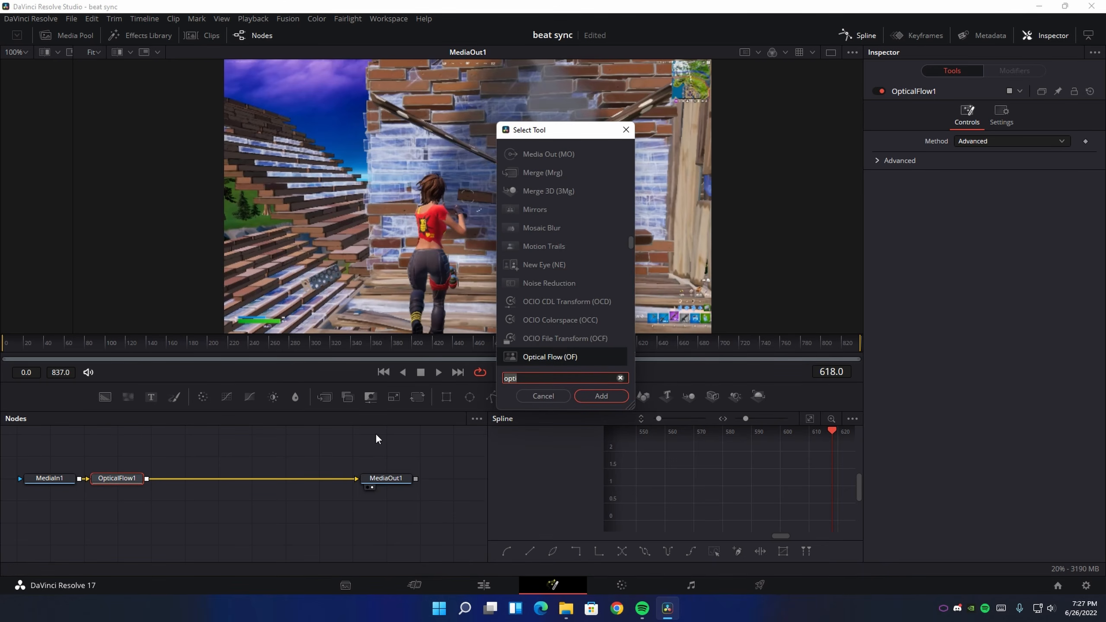
type("time")
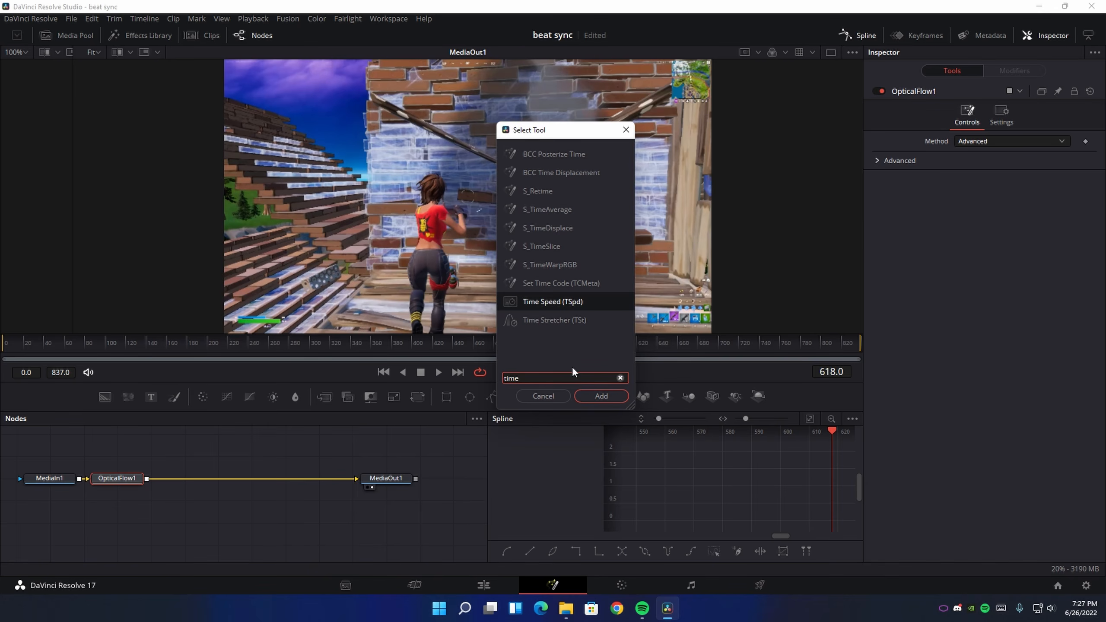
left_click(569, 320)
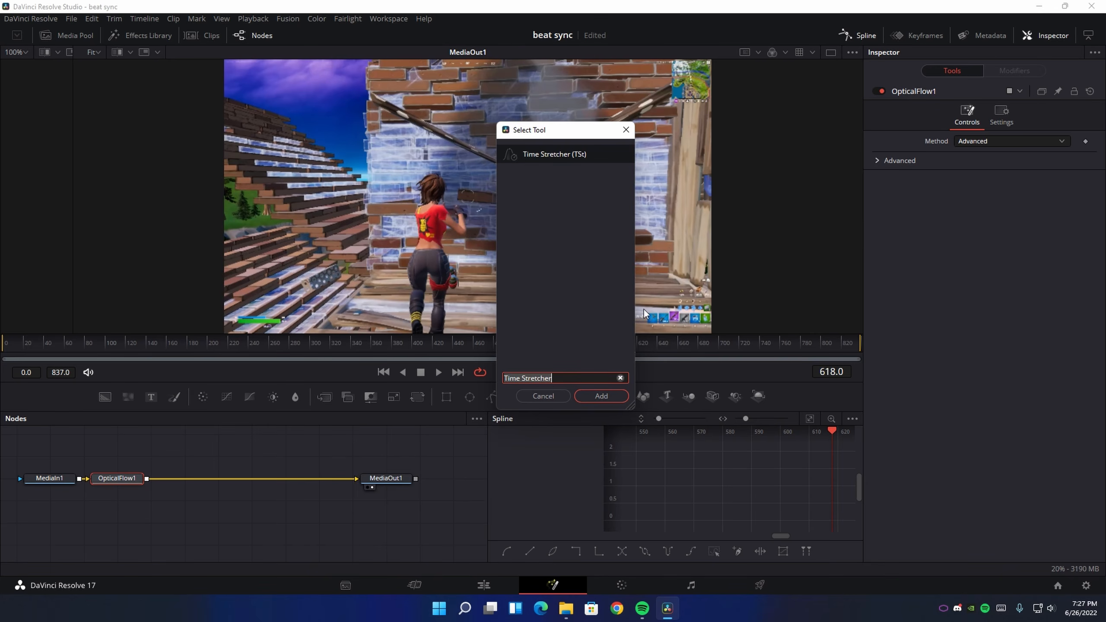
left_click(591, 393)
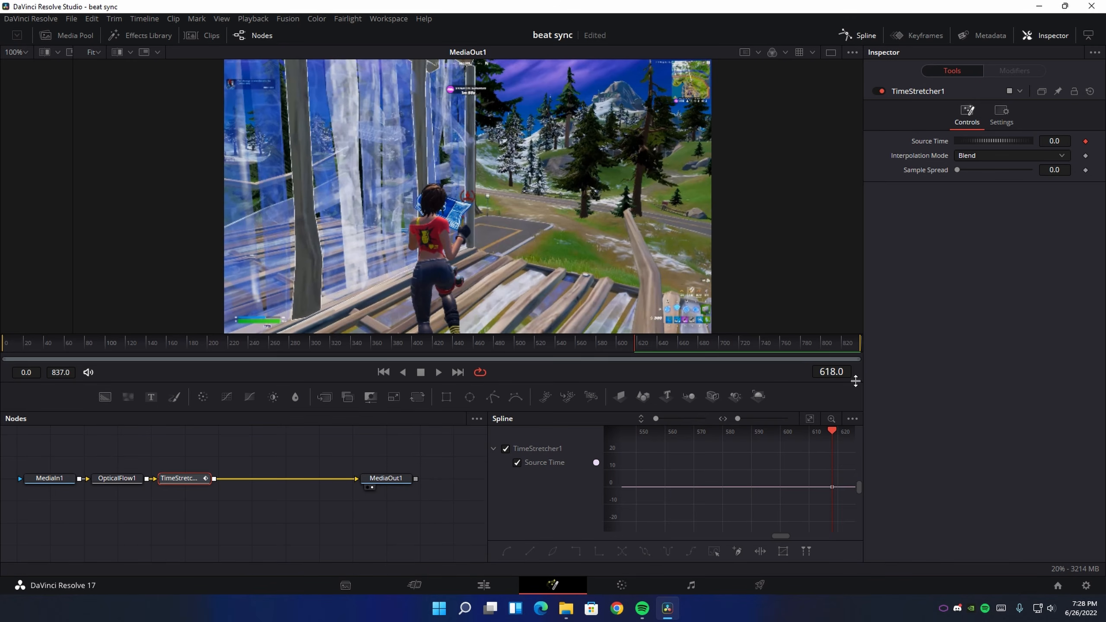
Set the Time Stretcher's Source Time to 618 at frame 618
left_click(1054, 141)
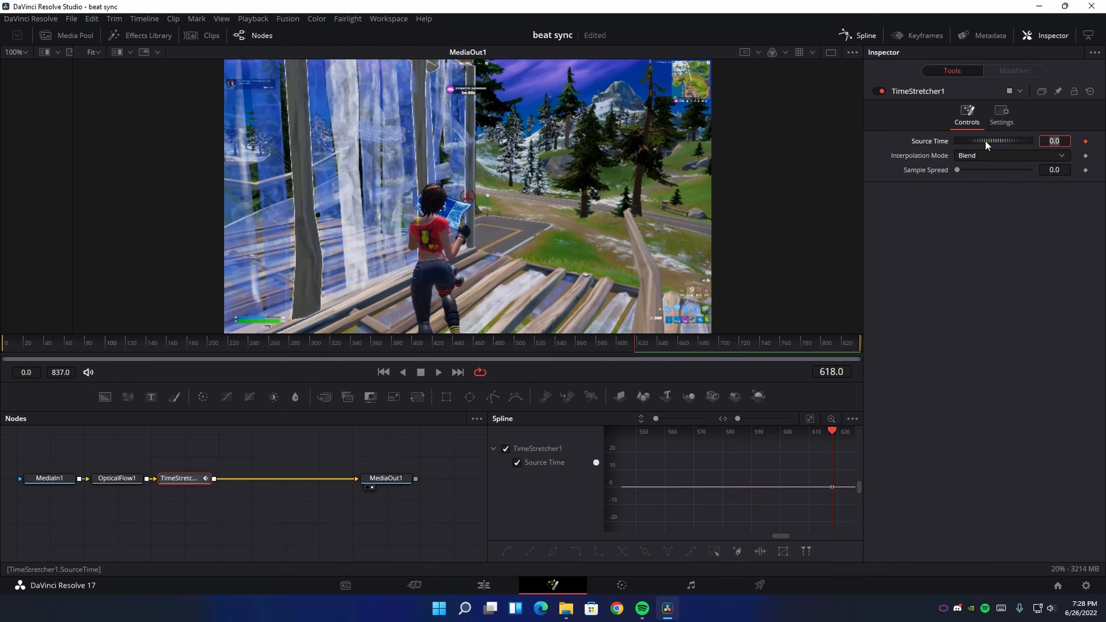
type("618")
key("Tab")
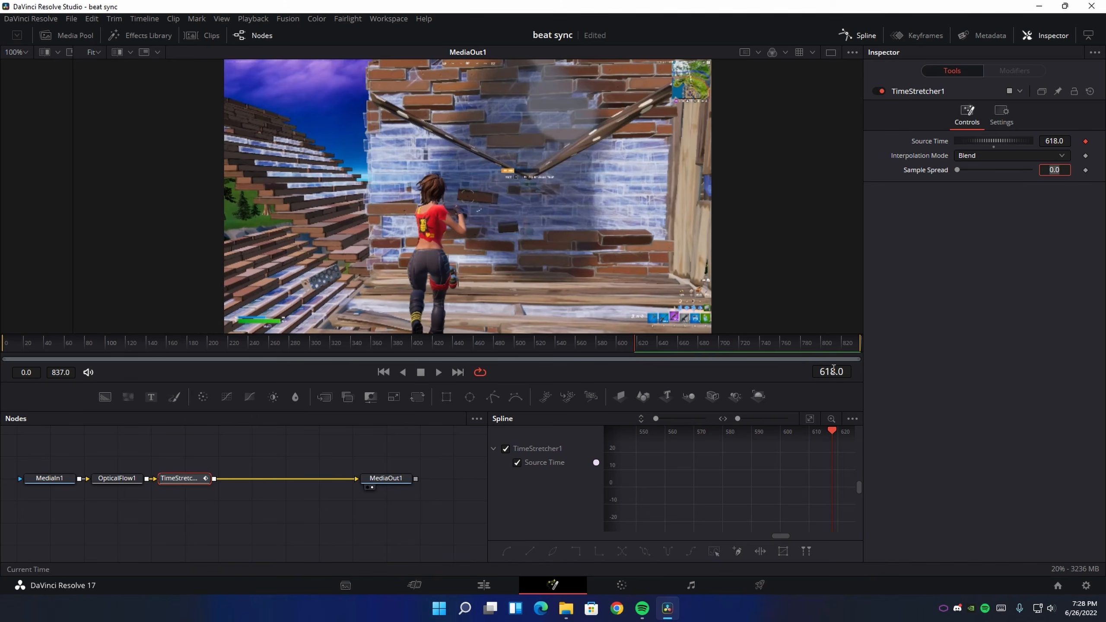
Set the Time Stretcher's Source Time to 0 at frame 0
left_click_drag(640, 348, 5, 349)
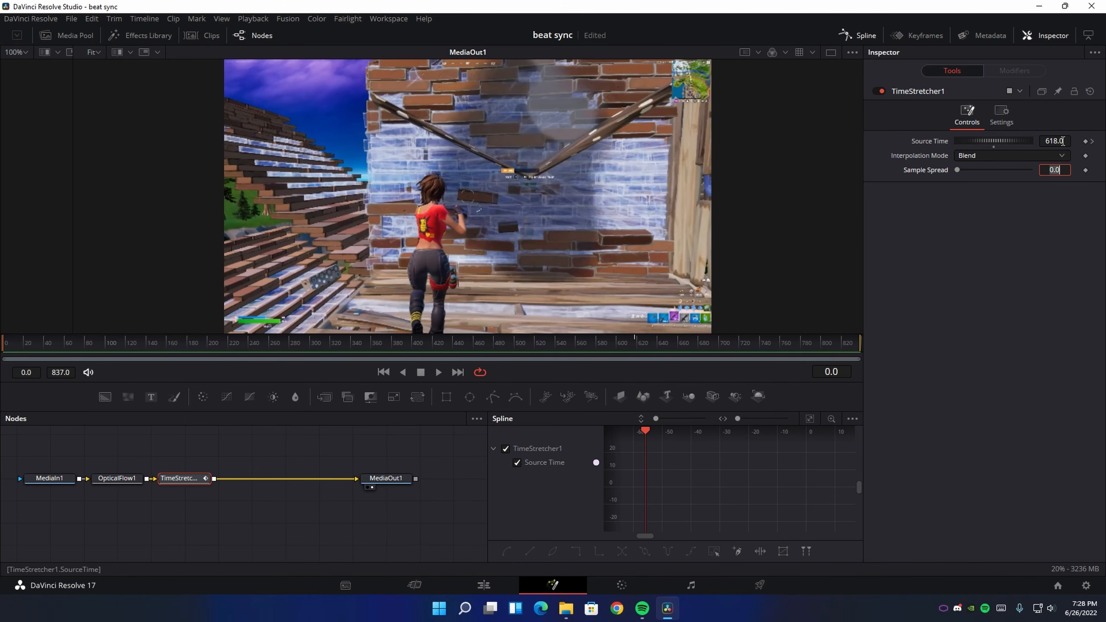
key("shift+Tab")
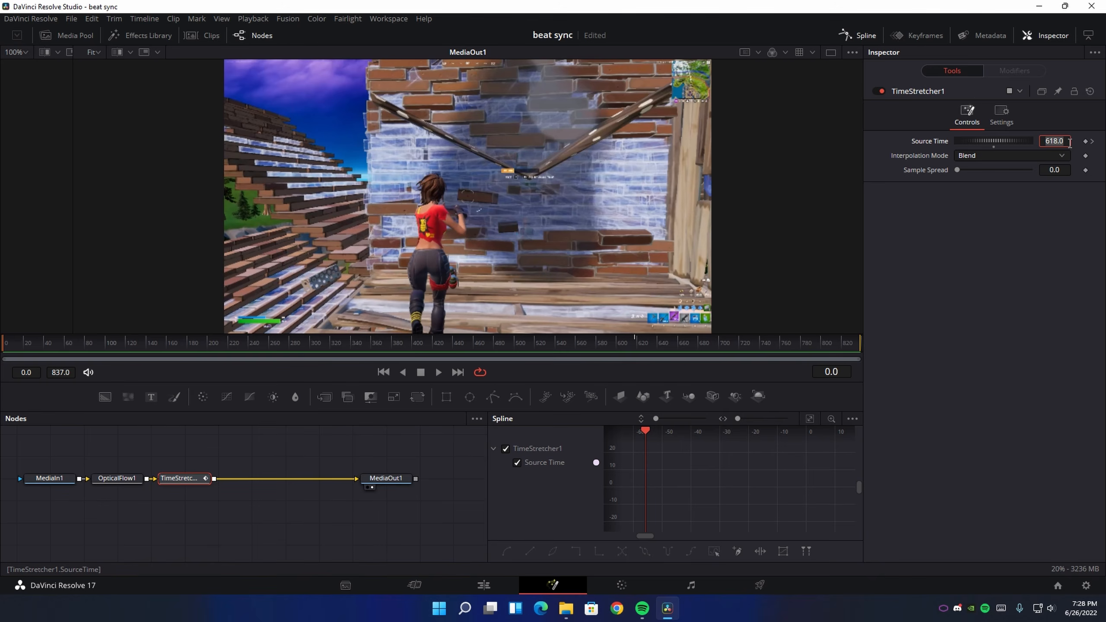
type("0")
key("Tab")
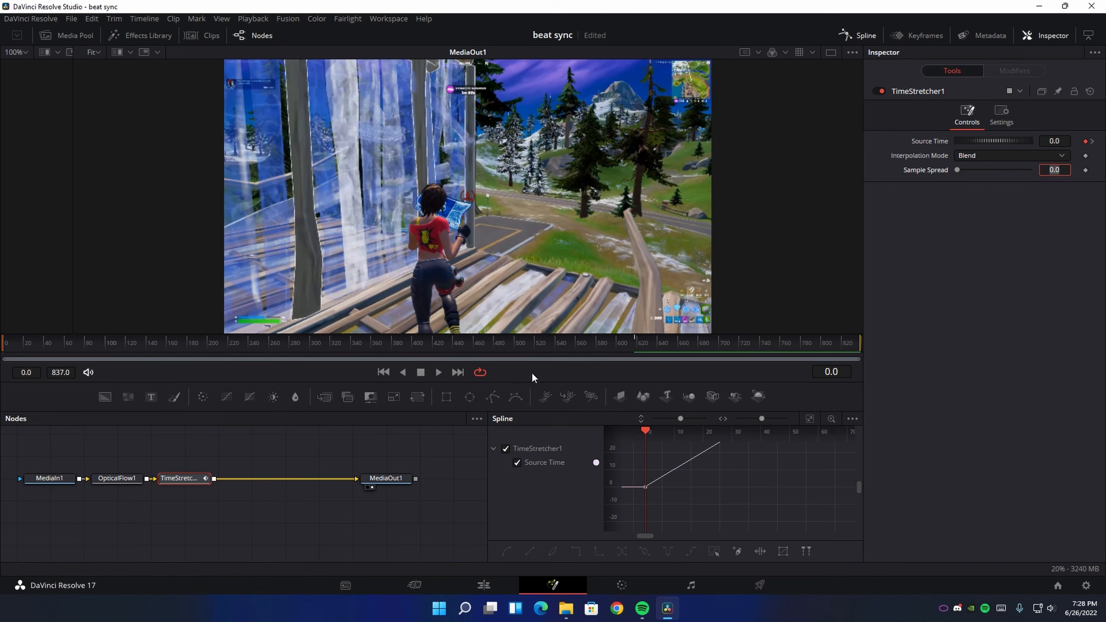
Put the timeline playhead on Marker 3 at 01:00:20:59 and set the Time Stretcher's Source Time to 657 at frame 657 in Fusion
left_click_drag(526, 348, 630, 355)
left_click(483, 585)
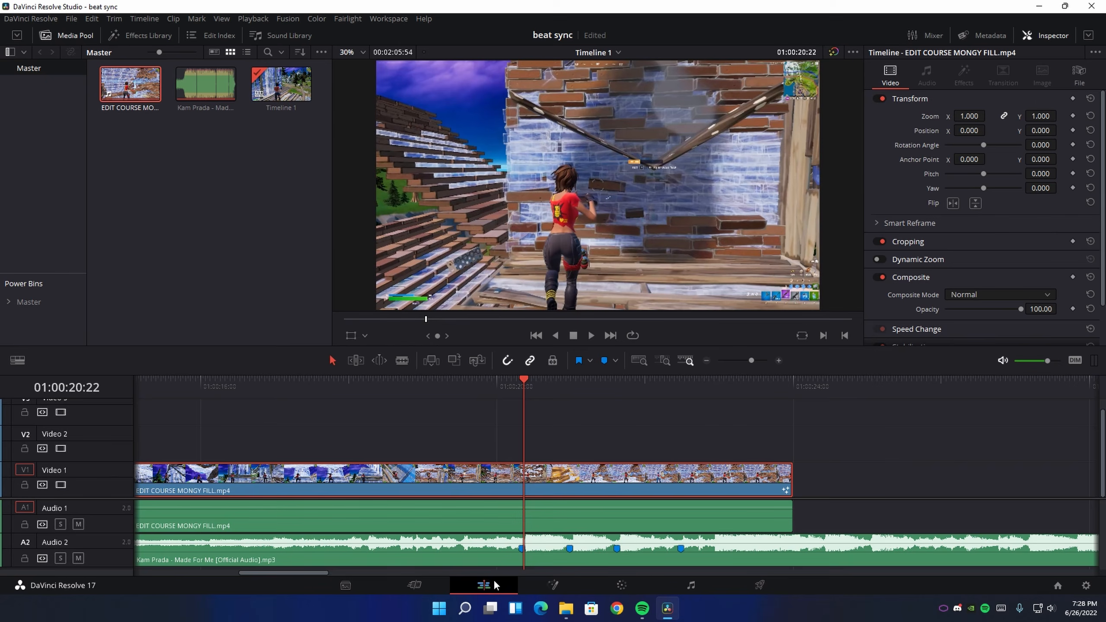
left_click(571, 385)
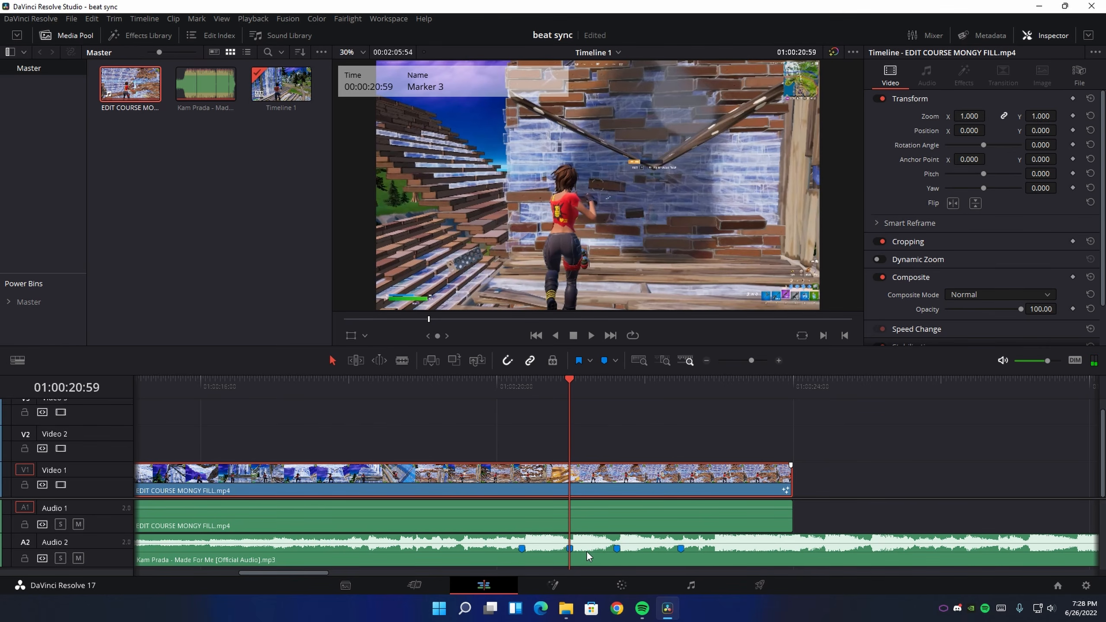
left_click(551, 585)
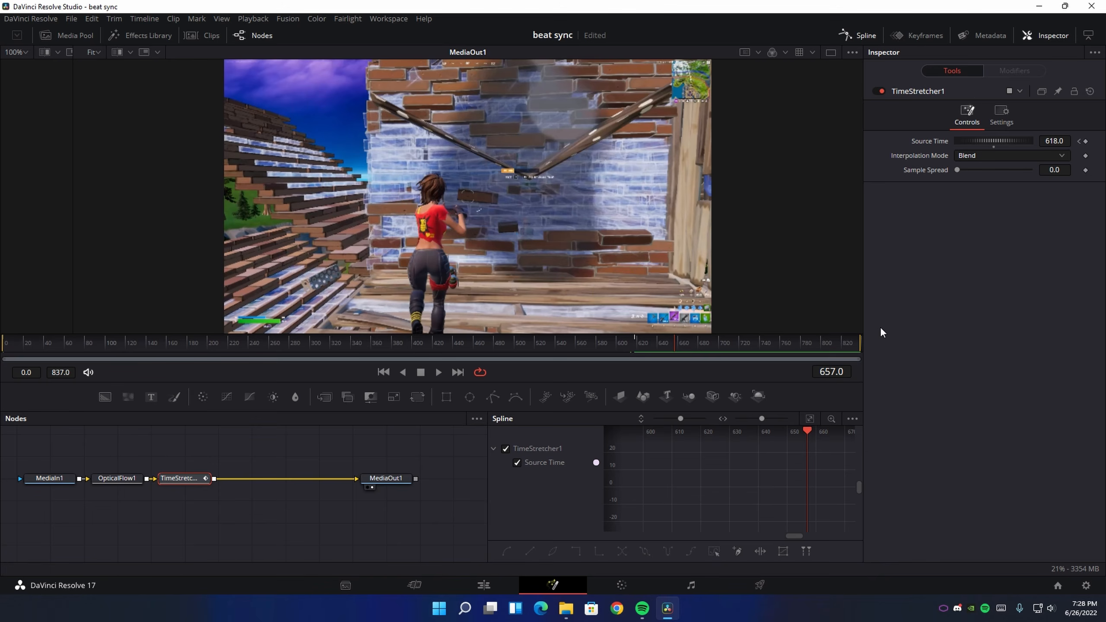
left_click(1066, 141)
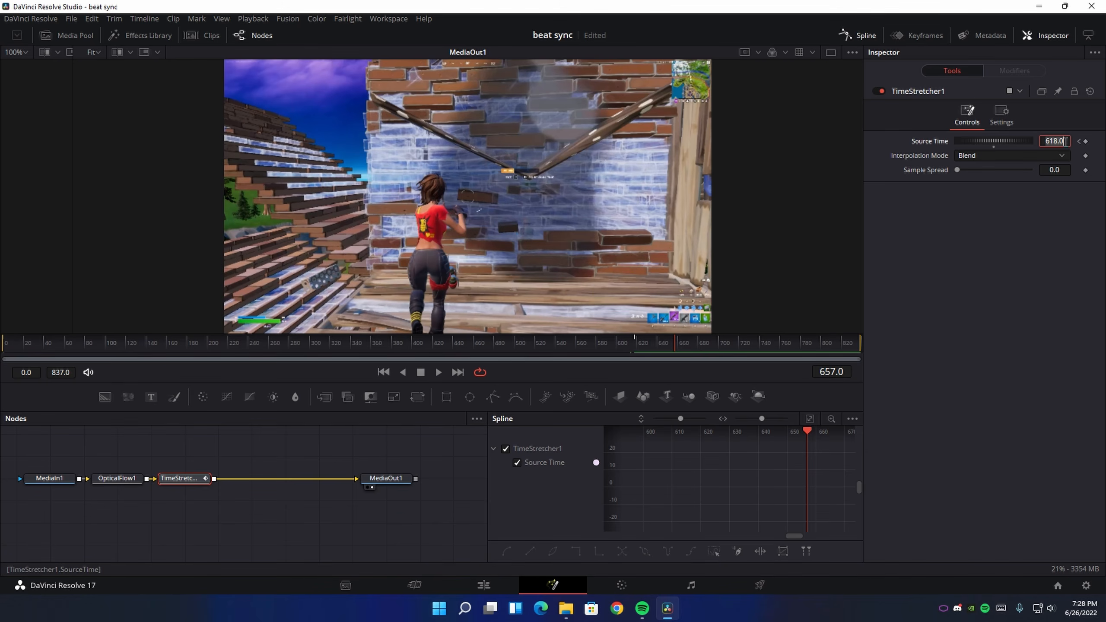
type("657")
key("Tab")
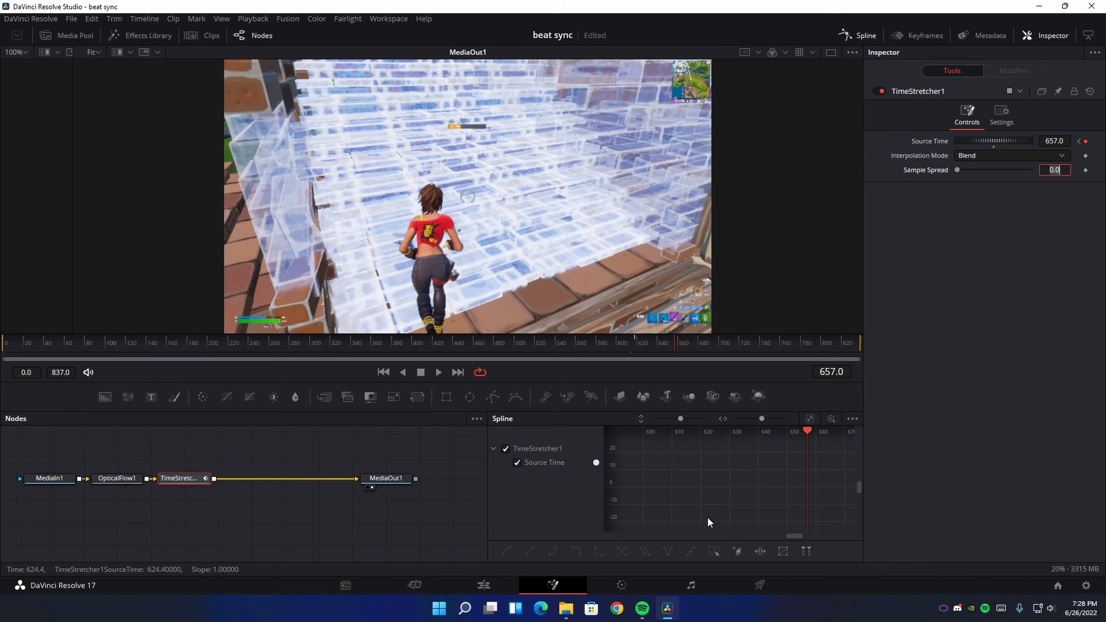
Put the timeline playhead on Marker 1 at 01:00:21:37 and set the Time Stretcher's Source Time to 695 at frame 695 in Fusion
left_click(507, 580)
left_click_drag(596, 388, 610, 387)
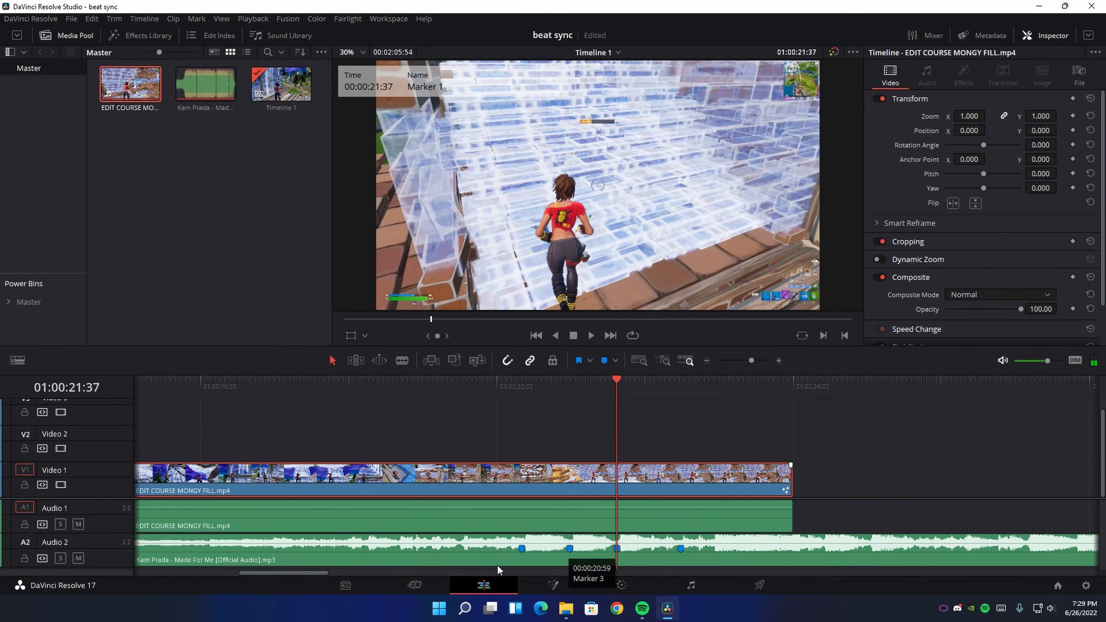
left_click(553, 584)
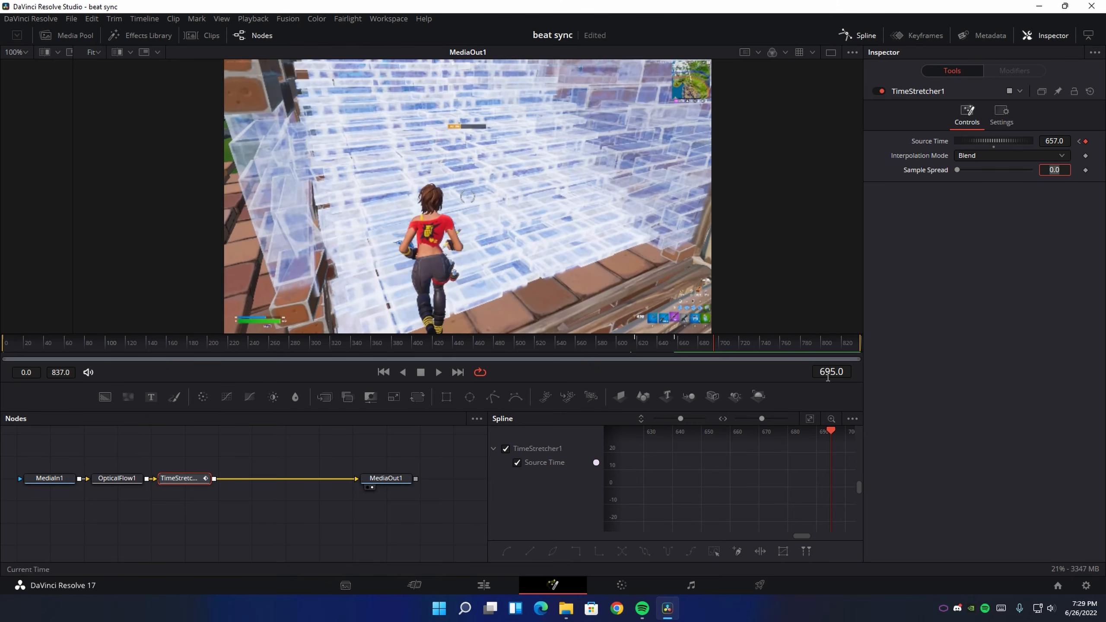
left_click(1061, 144)
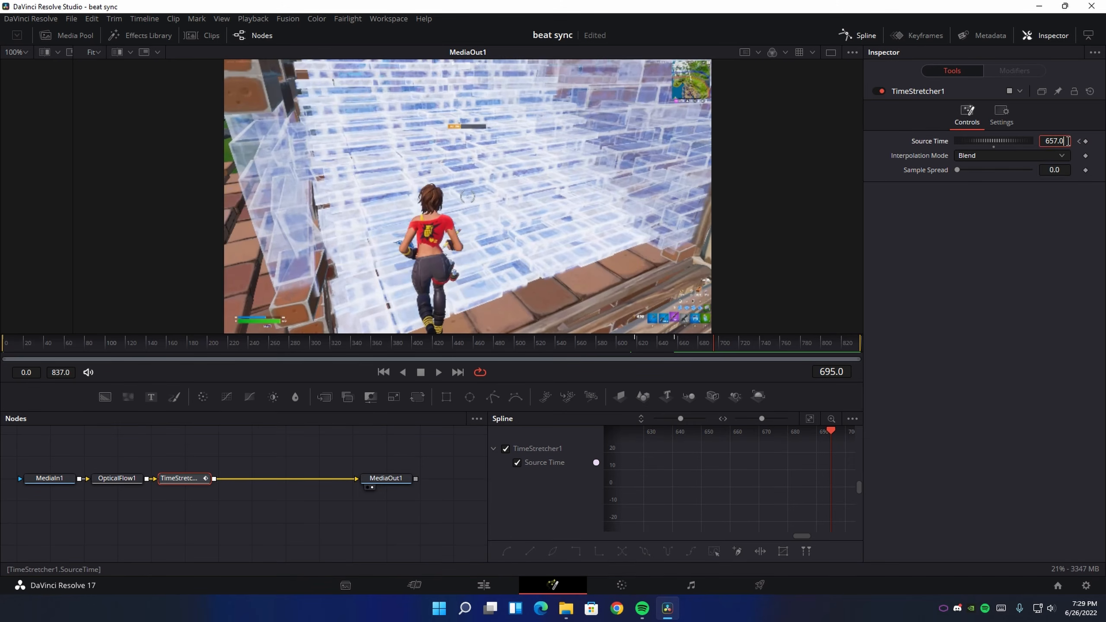
type("695")
key("Tab")
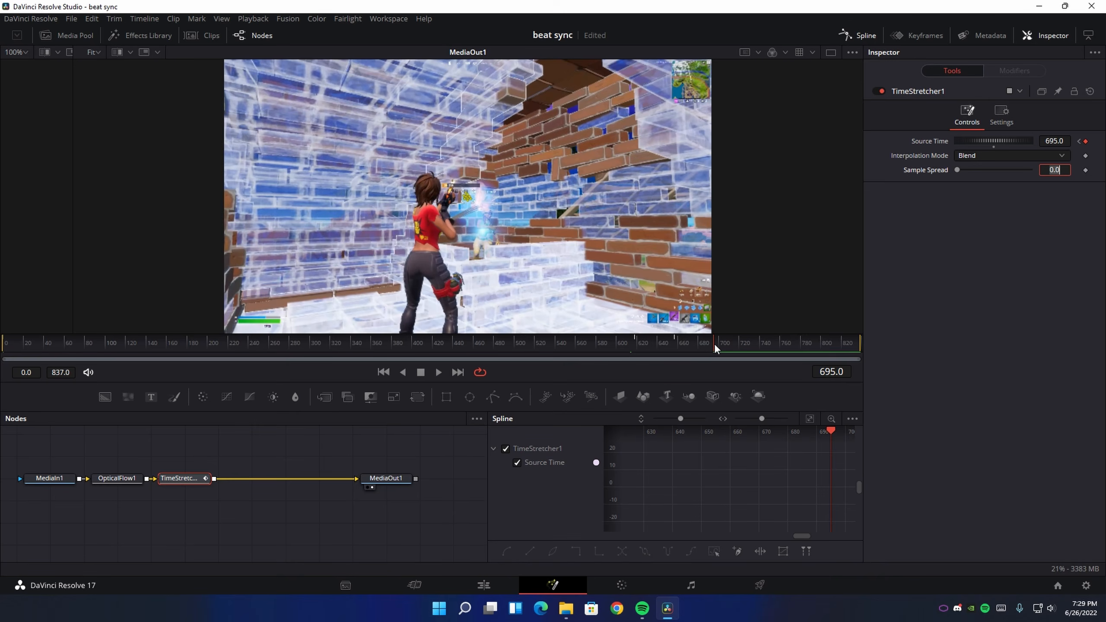
On the edit timeline, trim the end of the gameplay clip's video and audio back to the last beat marker
left_click_drag(724, 343, 852, 354)
left_click(506, 580)
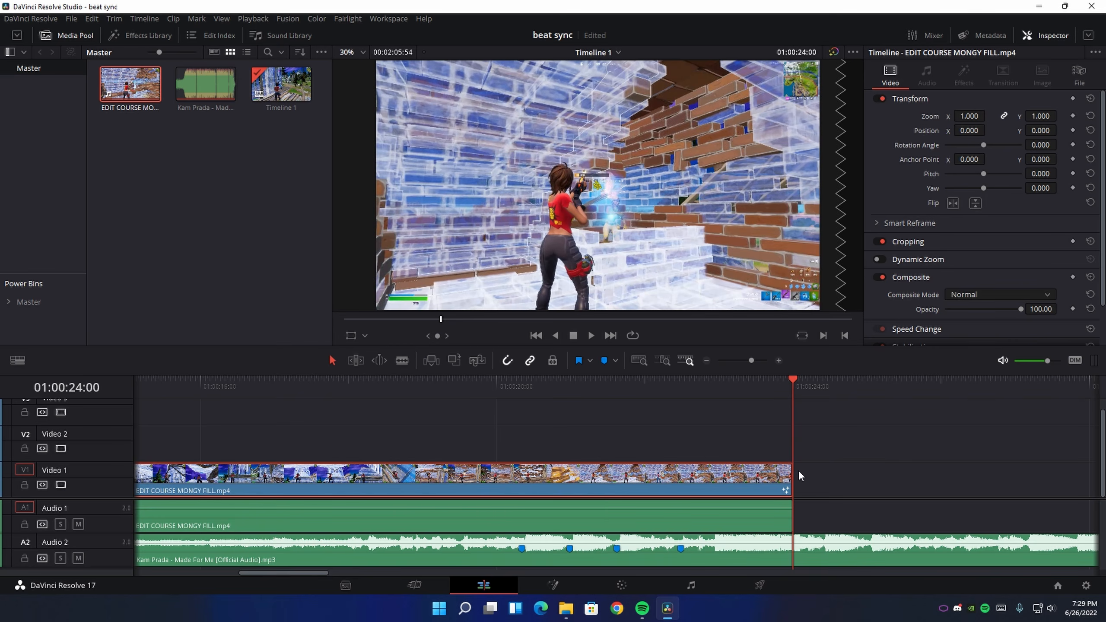
left_click_drag(791, 474, 674, 478)
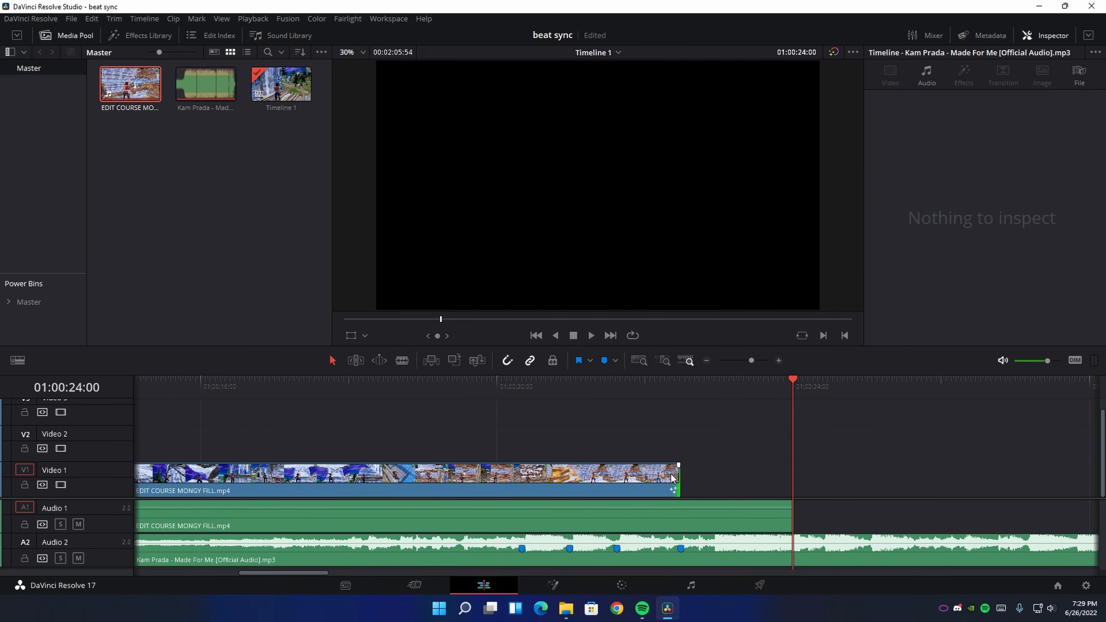
left_click(671, 474)
left_click(617, 387)
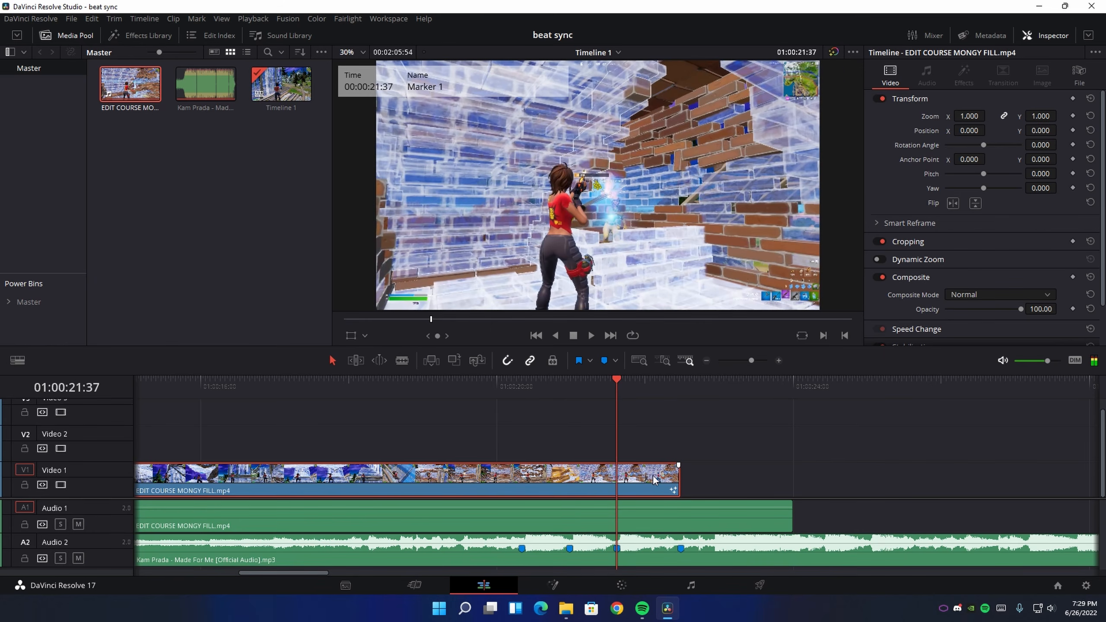
left_click_drag(790, 521, 676, 516)
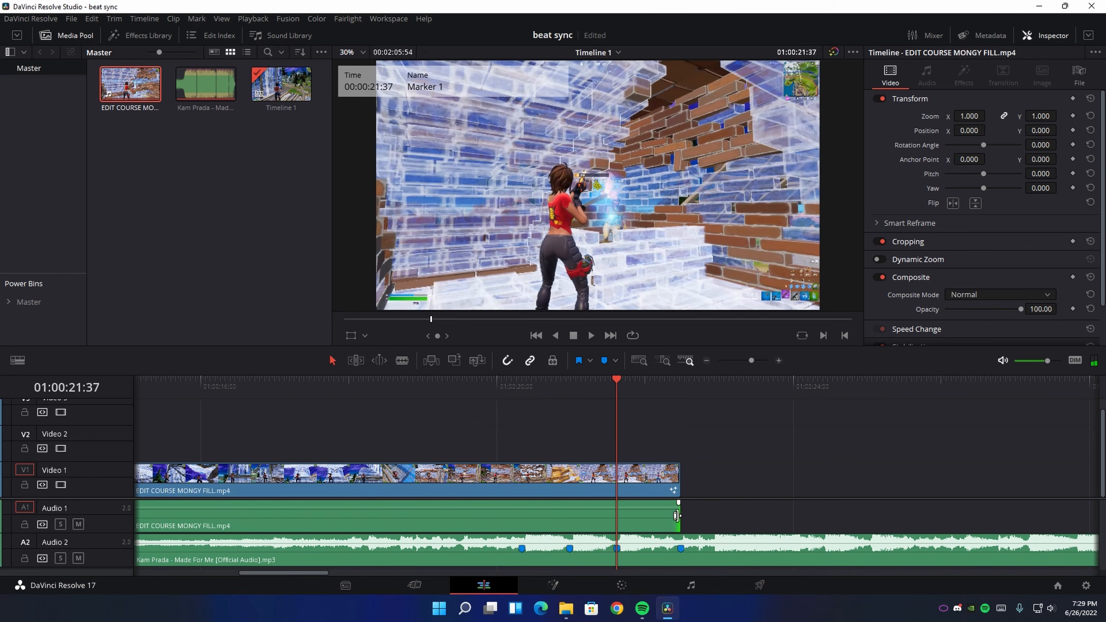
left_click(721, 463)
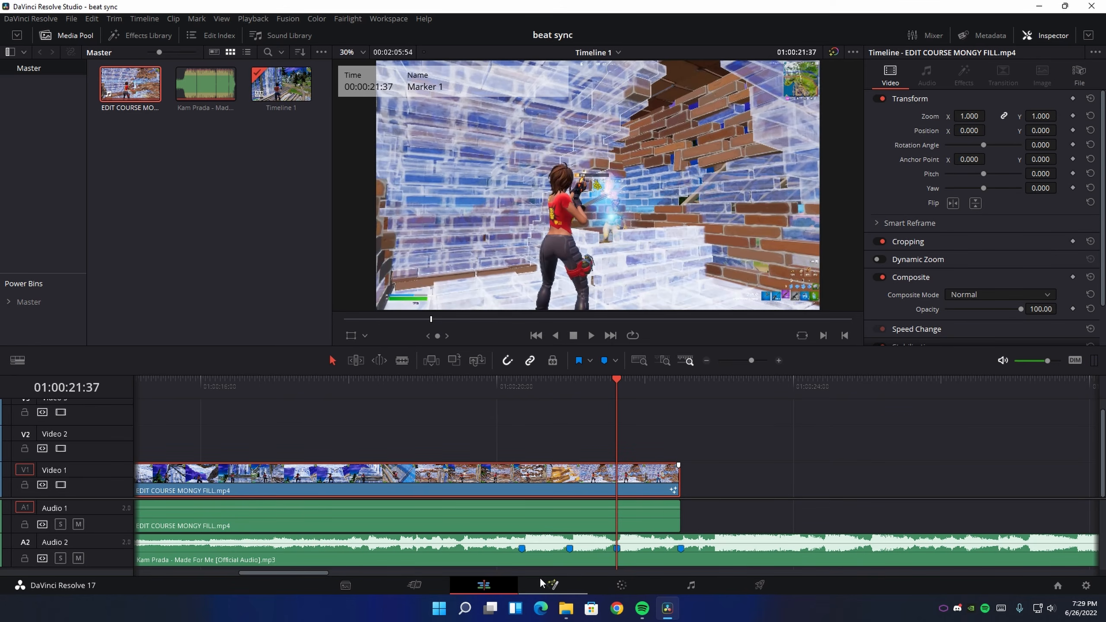
Back in Fusion, set the Time Stretcher's Source Time to 747 at frame 747
left_click(552, 585)
left_click(797, 344)
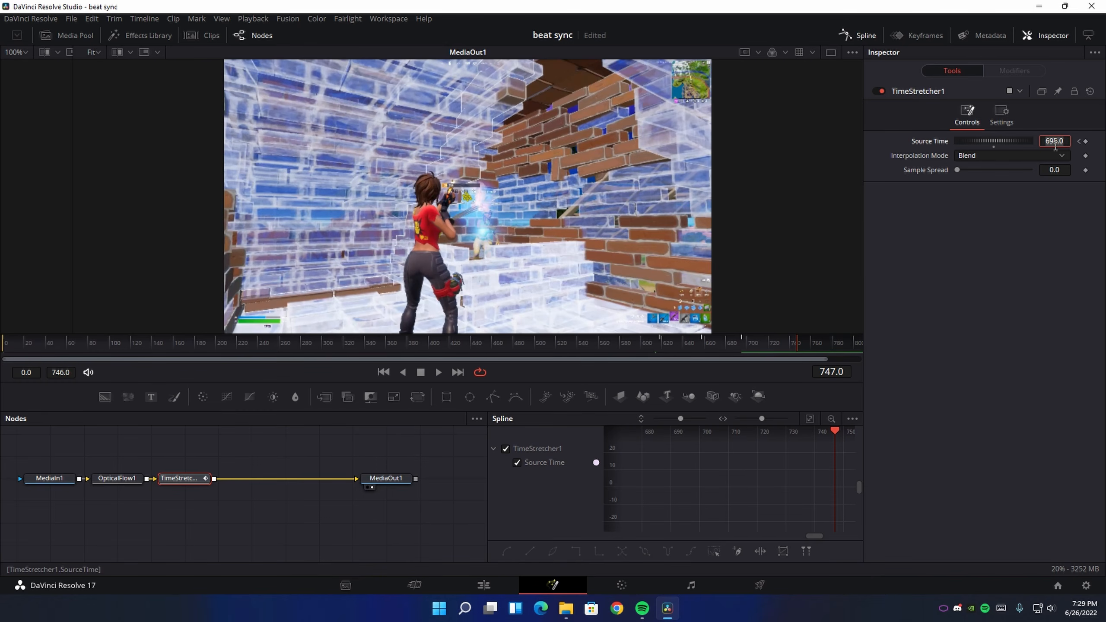
type("747")
key("Tab")
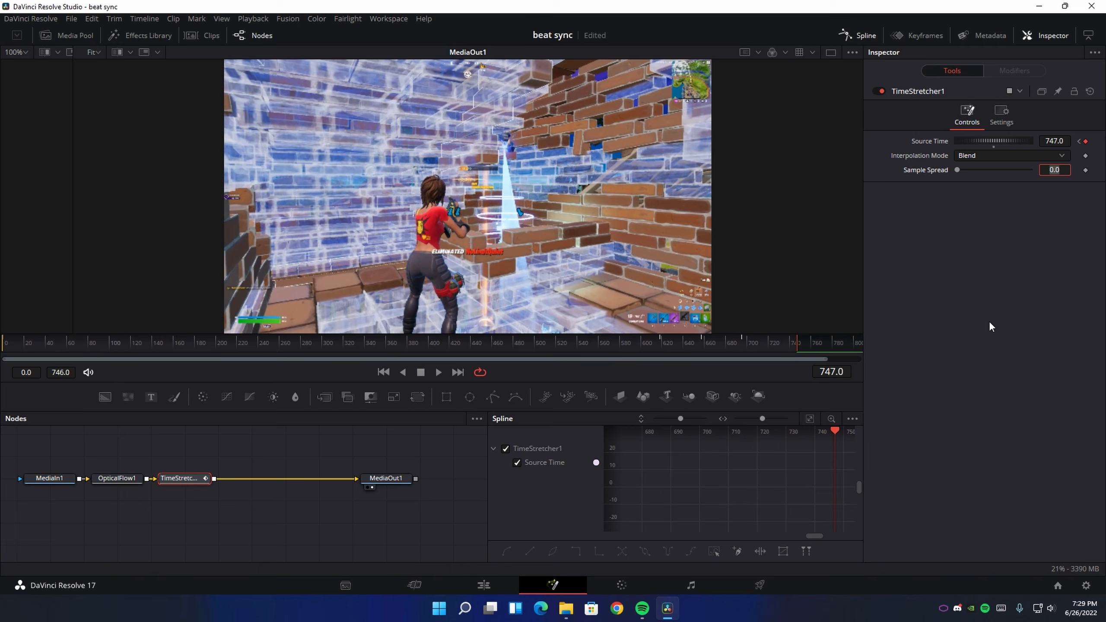
Fit the Source Time curve in the Spline editor and examine its last four keyframes up close
left_click(660, 344)
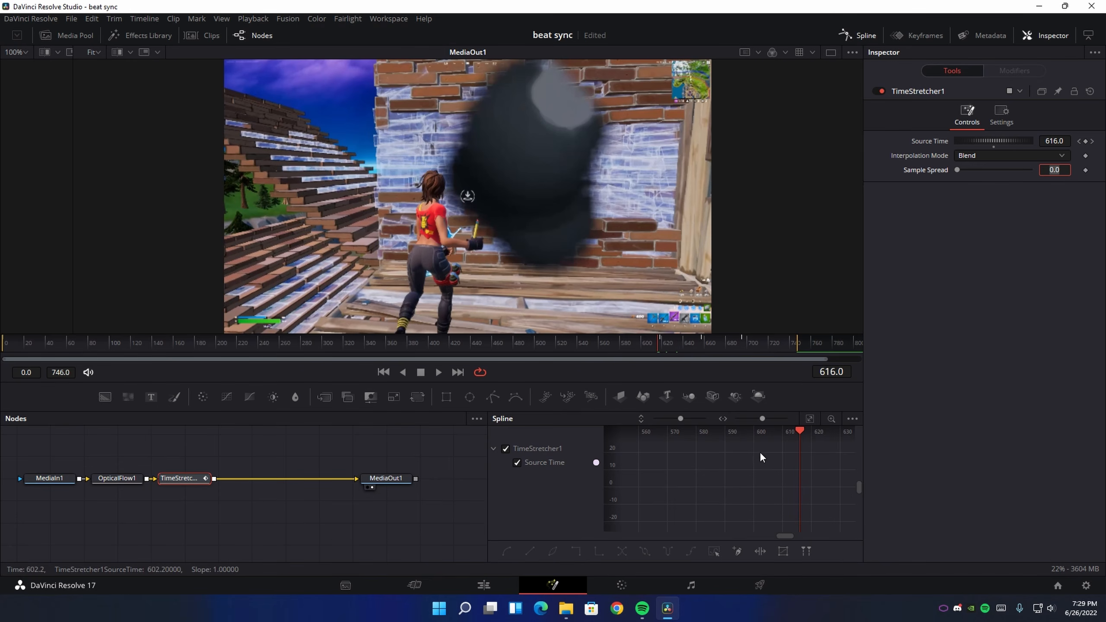
left_click(861, 35)
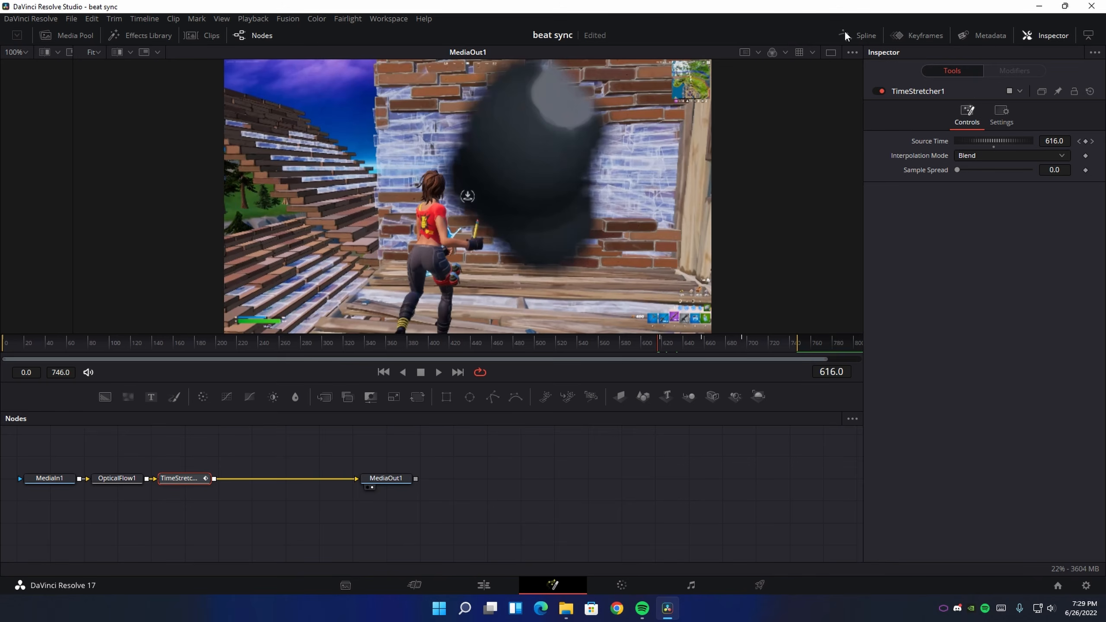
left_click(847, 35)
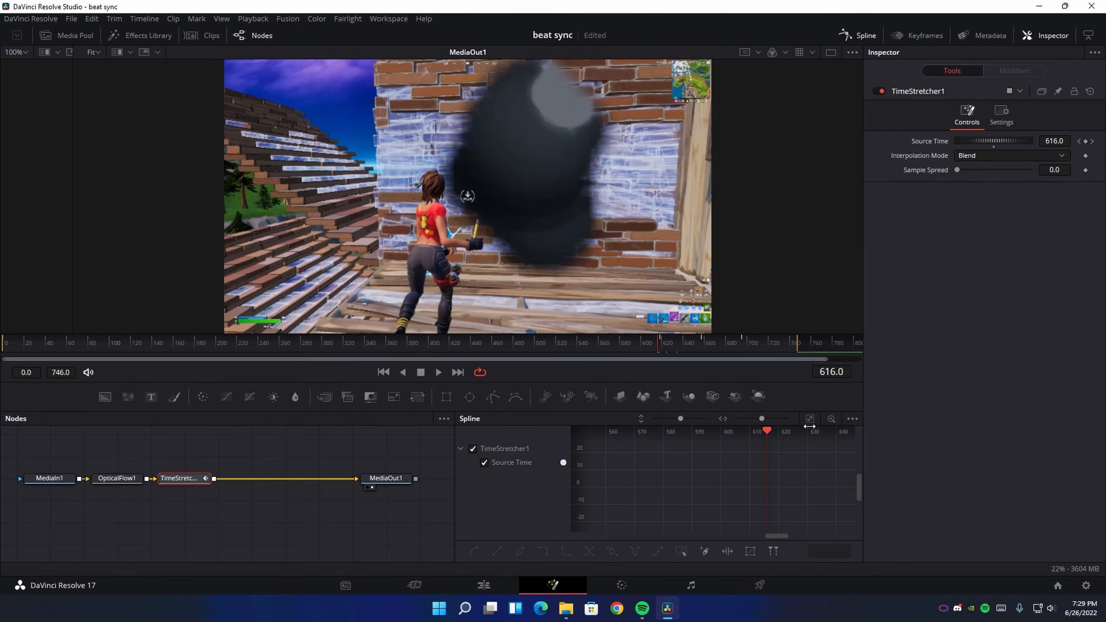
left_click_drag(803, 412, 803, 408)
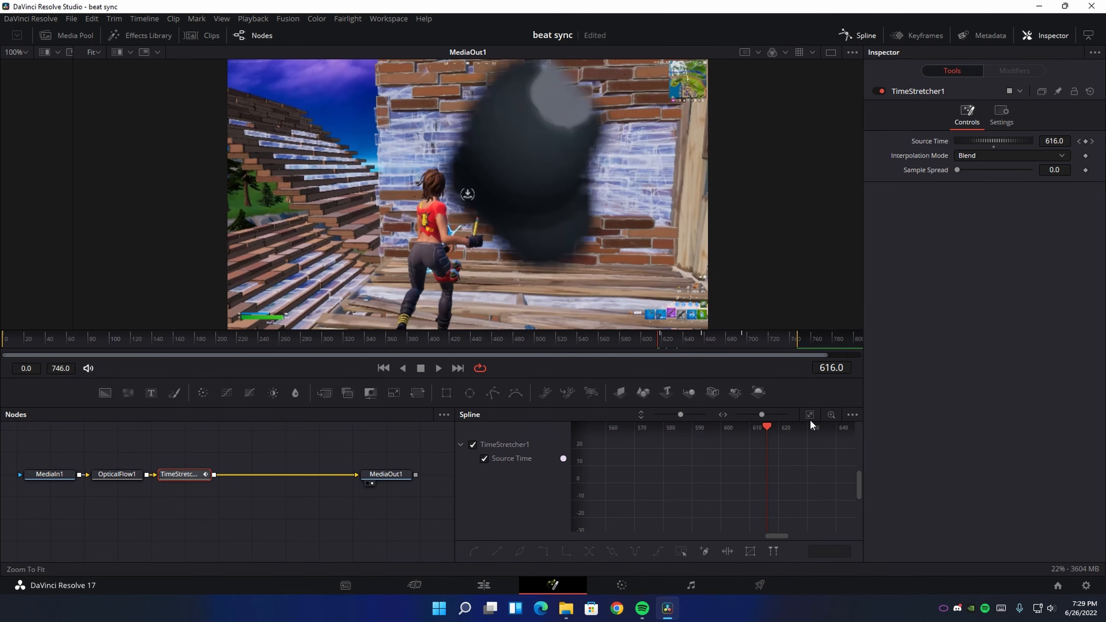
left_click(809, 414)
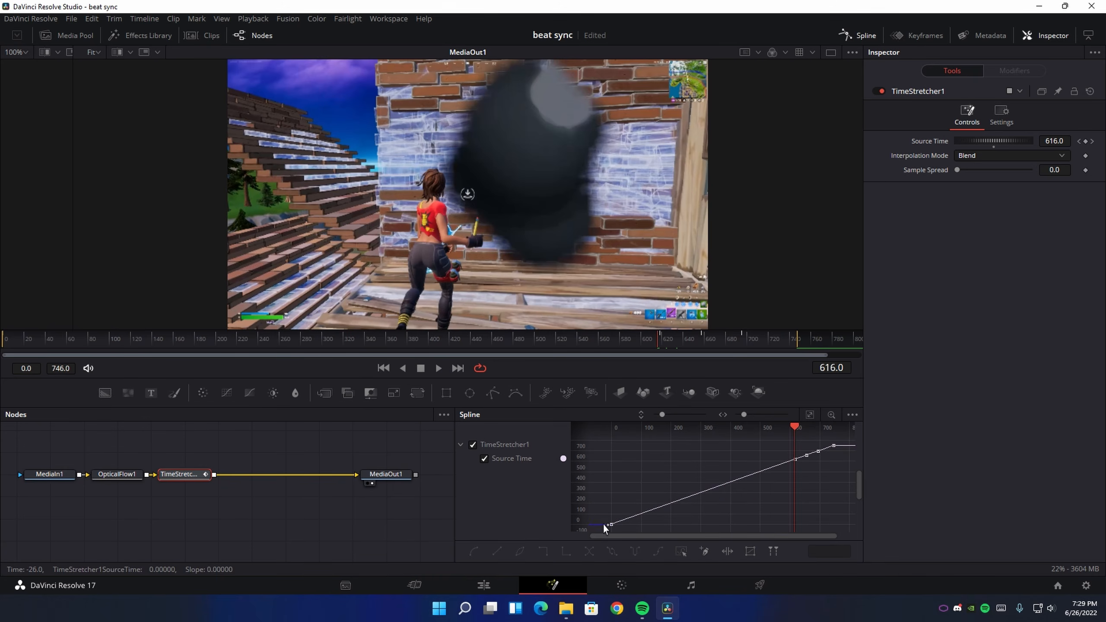
left_click_drag(599, 527, 828, 466)
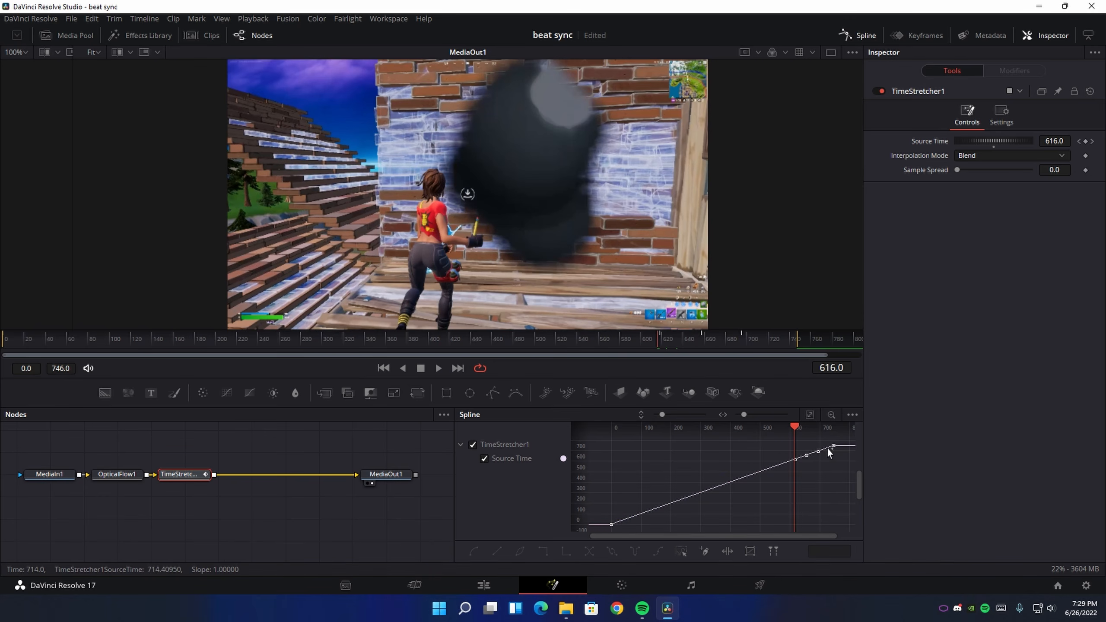
left_click_drag(839, 440, 609, 529)
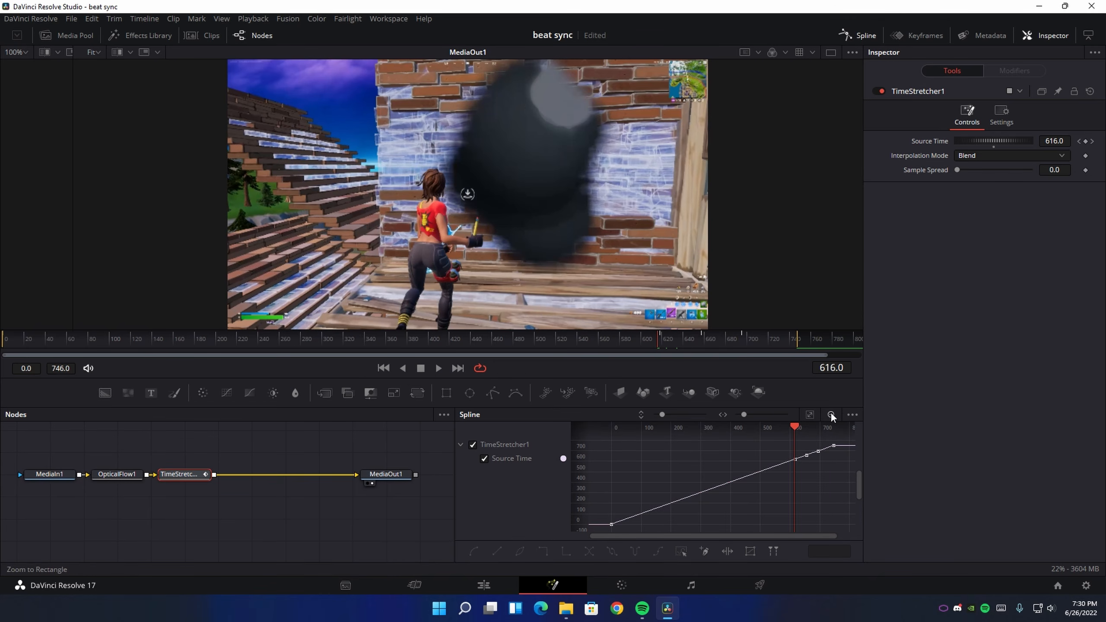
left_click_drag(789, 465, 839, 440)
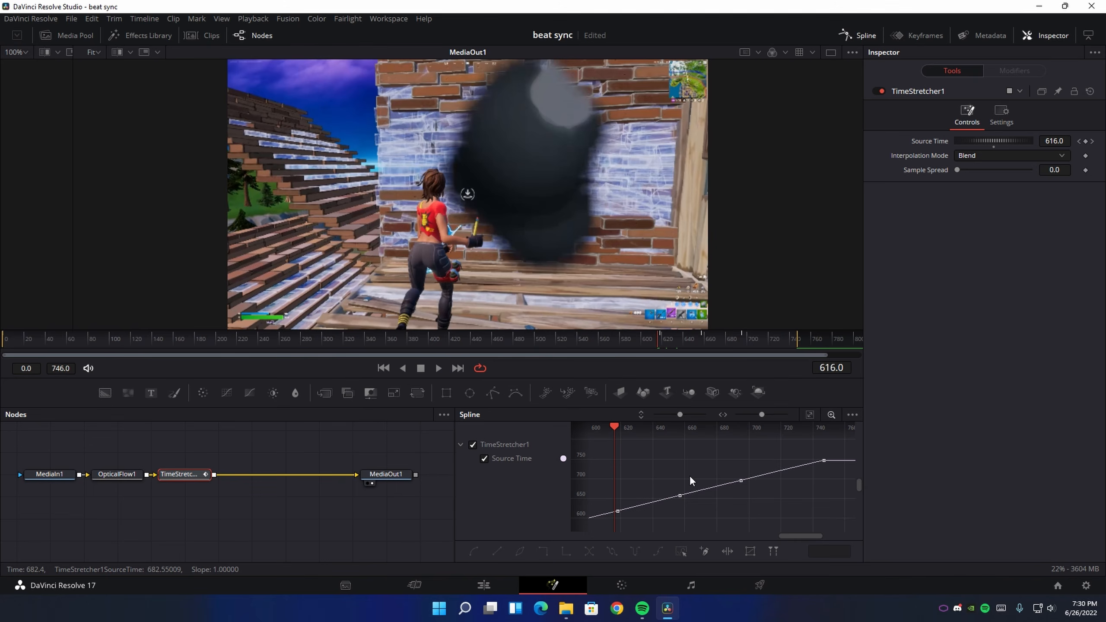
Apply an Out-in Cubic ease to the Source Time curve between the keyframes at frames 618 and 657
left_click_drag(678, 489, 693, 479)
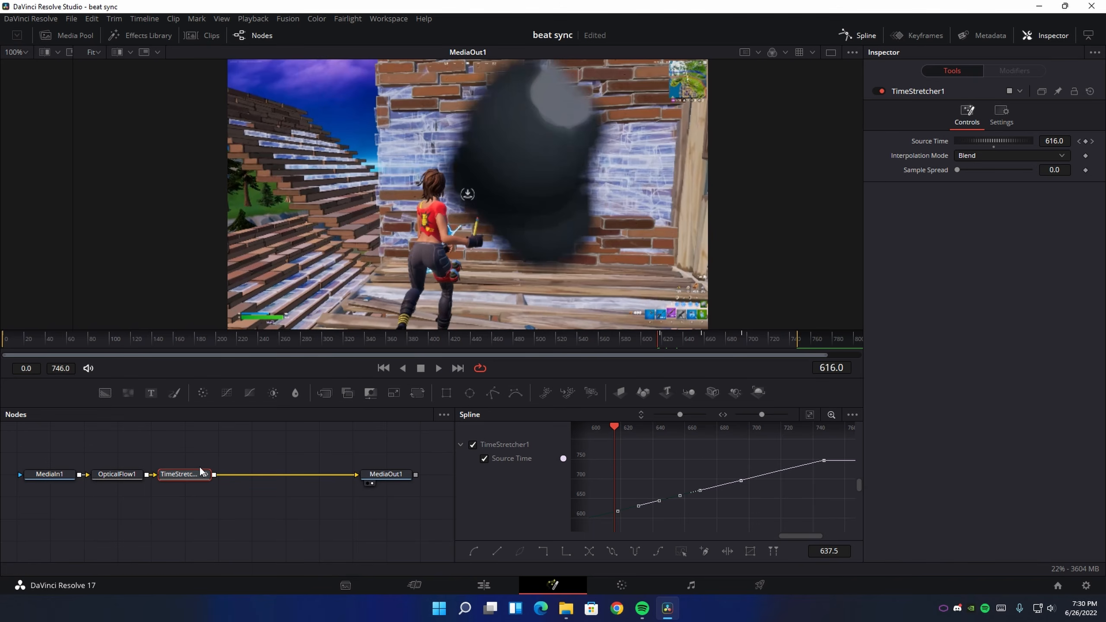
left_click(624, 518)
left_click_drag(606, 520, 708, 485)
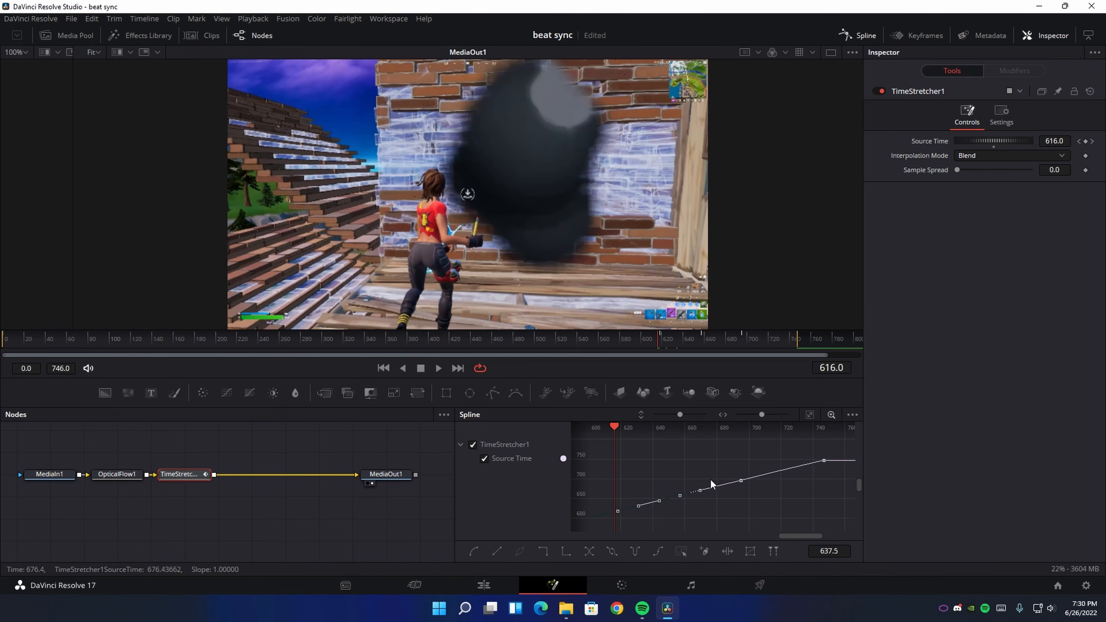
right_click(665, 468)
mouse_move(749, 263)
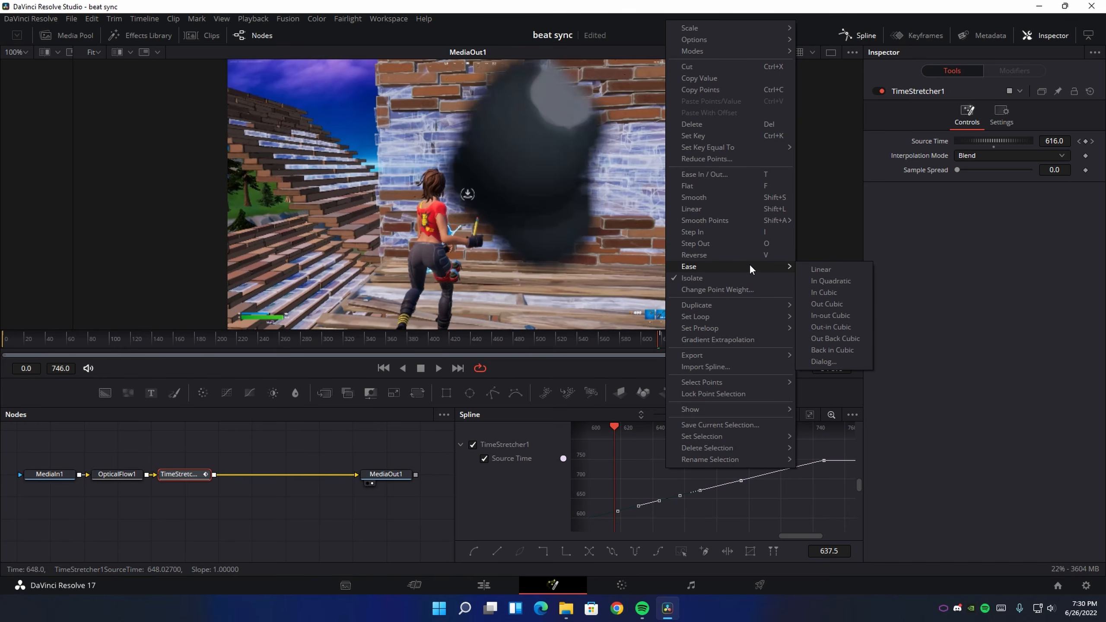
left_click(830, 329)
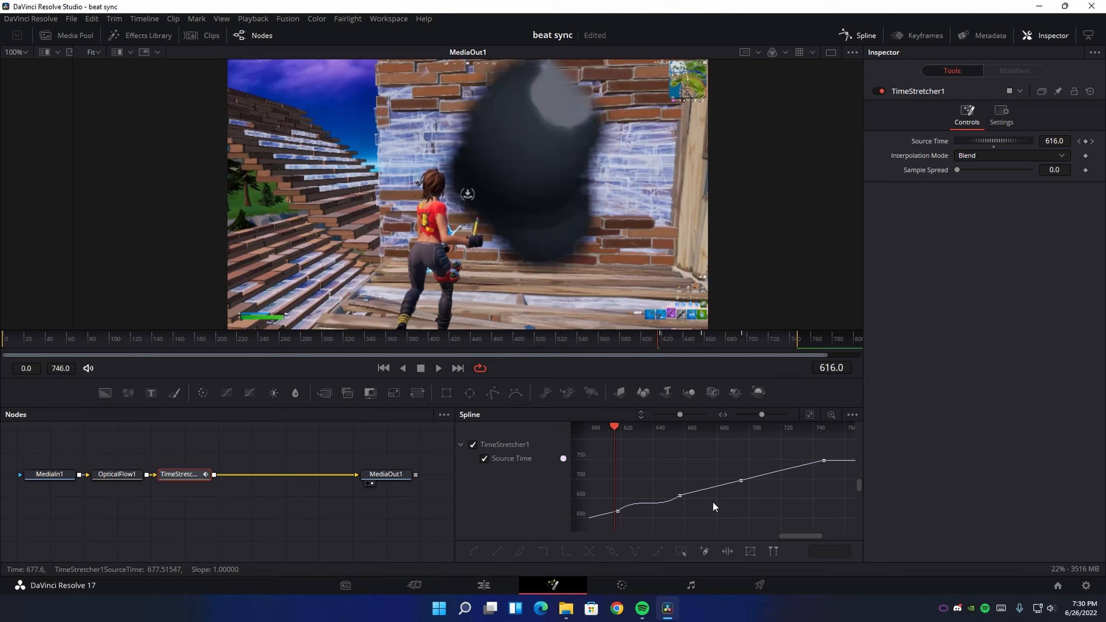
Apply an Out-in Cubic ease to the Source Time curve between the keyframes at frames 657 and 695
left_click_drag(677, 504, 764, 465)
right_click(780, 496)
mouse_move(849, 358)
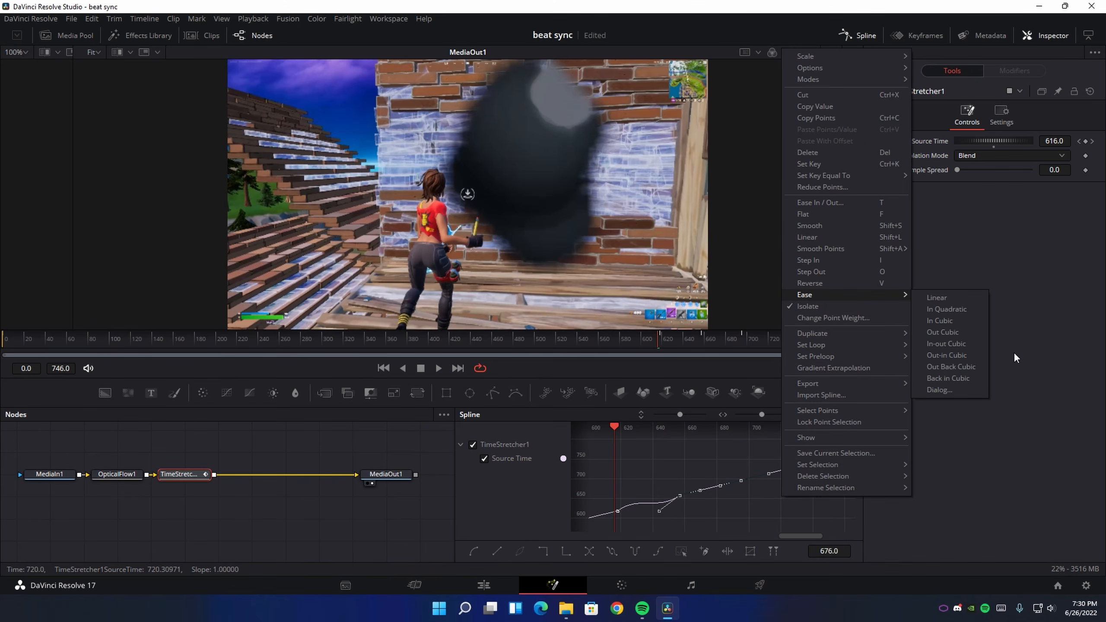
left_click(956, 360)
left_click(706, 504)
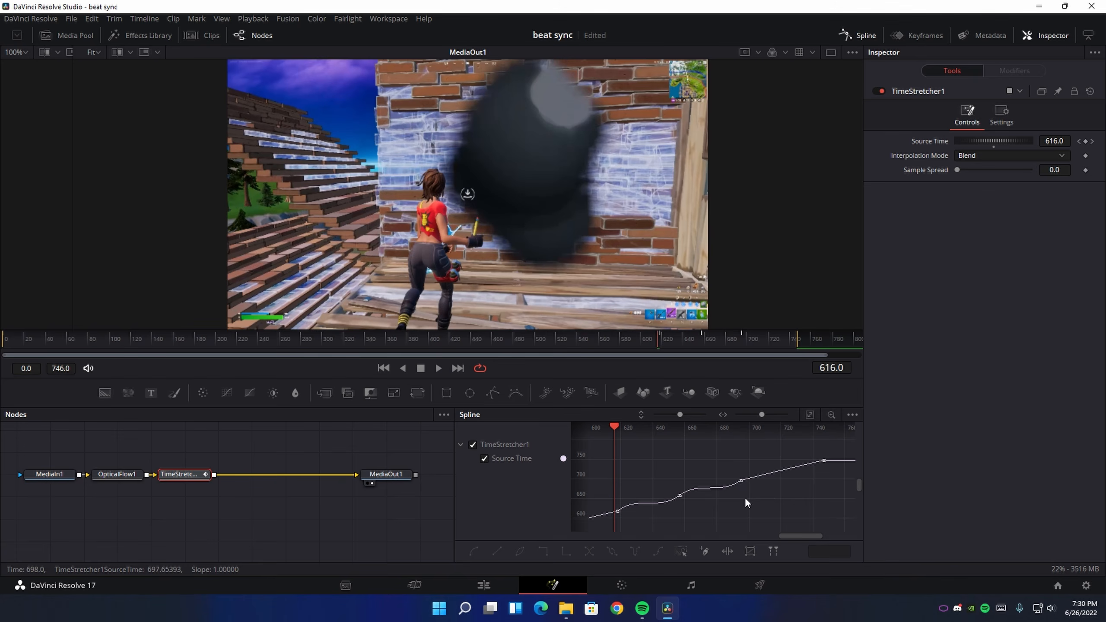
Apply an Out-in Cubic ease to the Source Time curve between the keyframes at frames 695 and 747
left_click_drag(788, 465, 822, 449)
right_click(793, 497)
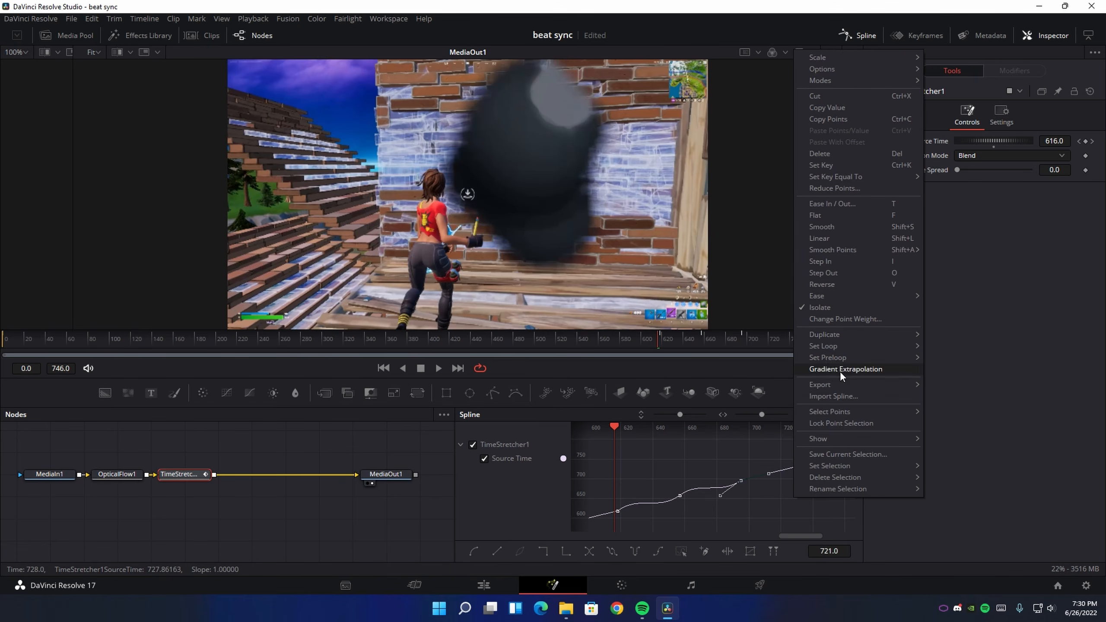
mouse_move(867, 295)
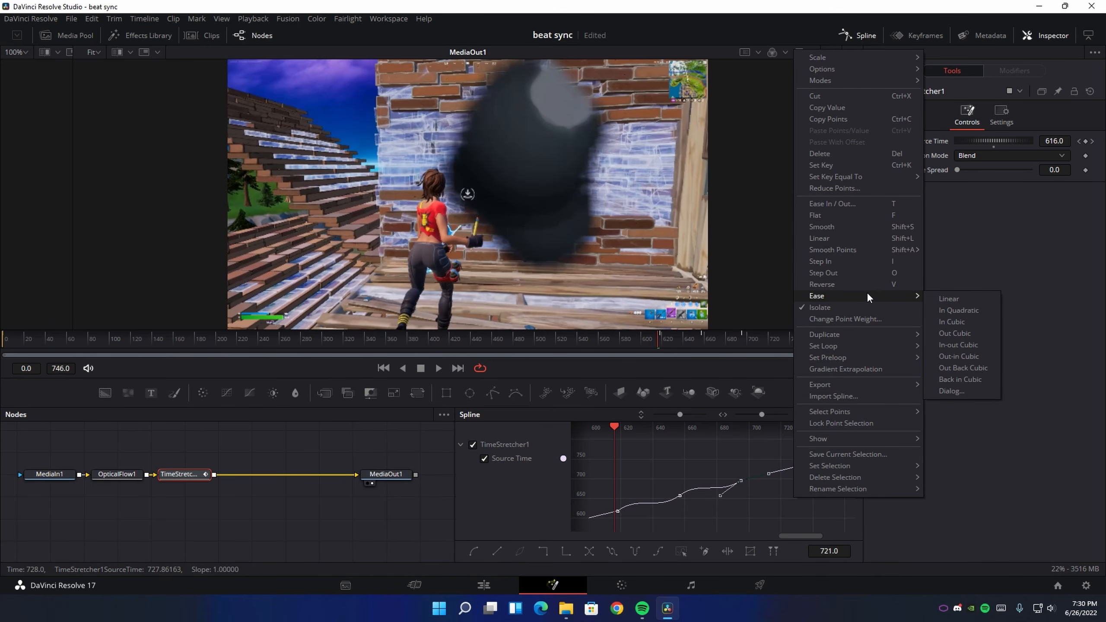
left_click(961, 359)
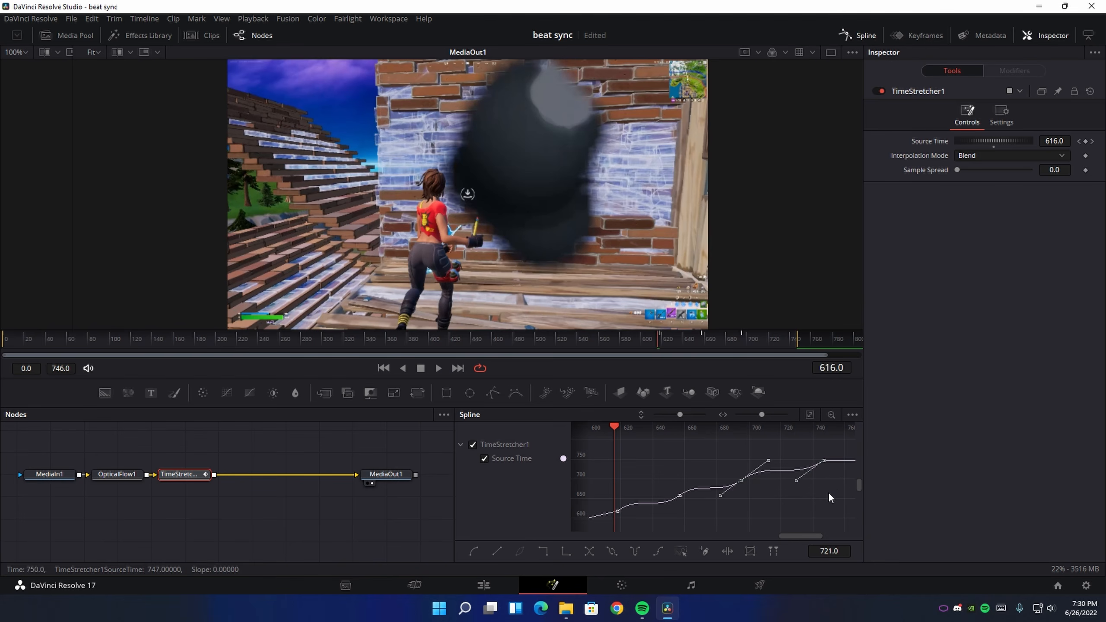
Make the curve handles vertical at the Source Time keyframes at frames 618 and 657 for a sharper speed burst
left_click(809, 414)
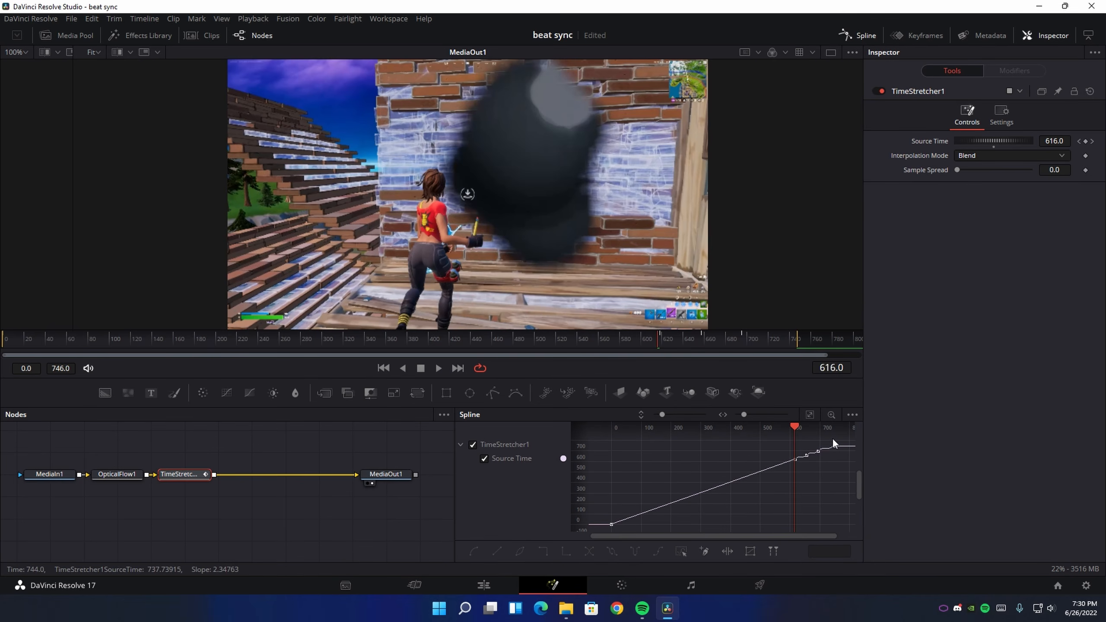
left_click_drag(718, 338, 771, 342)
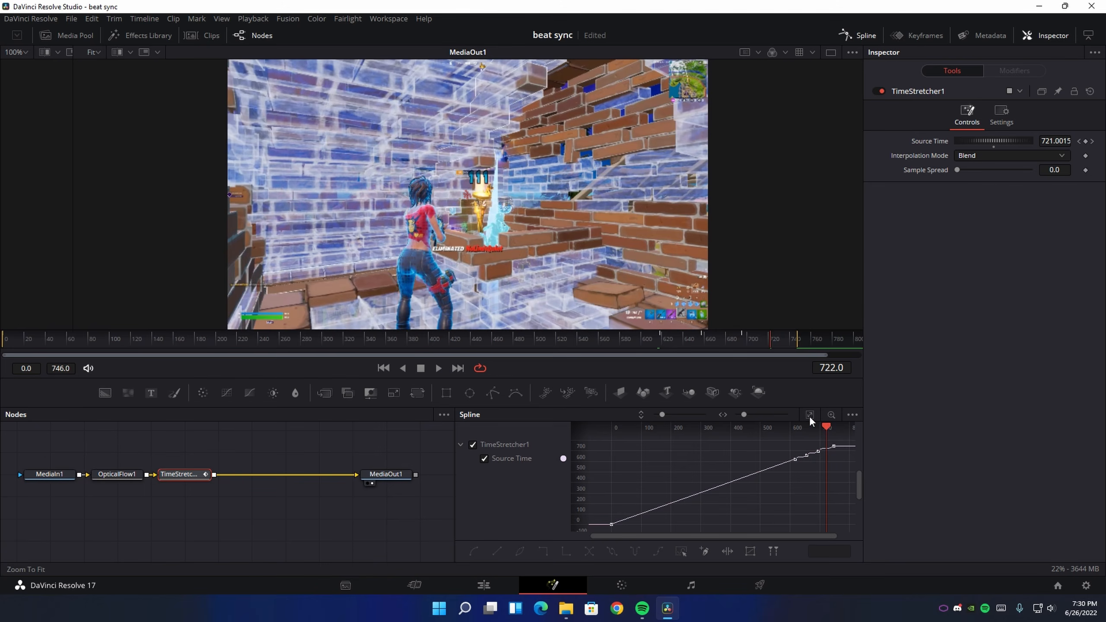
left_click(830, 414)
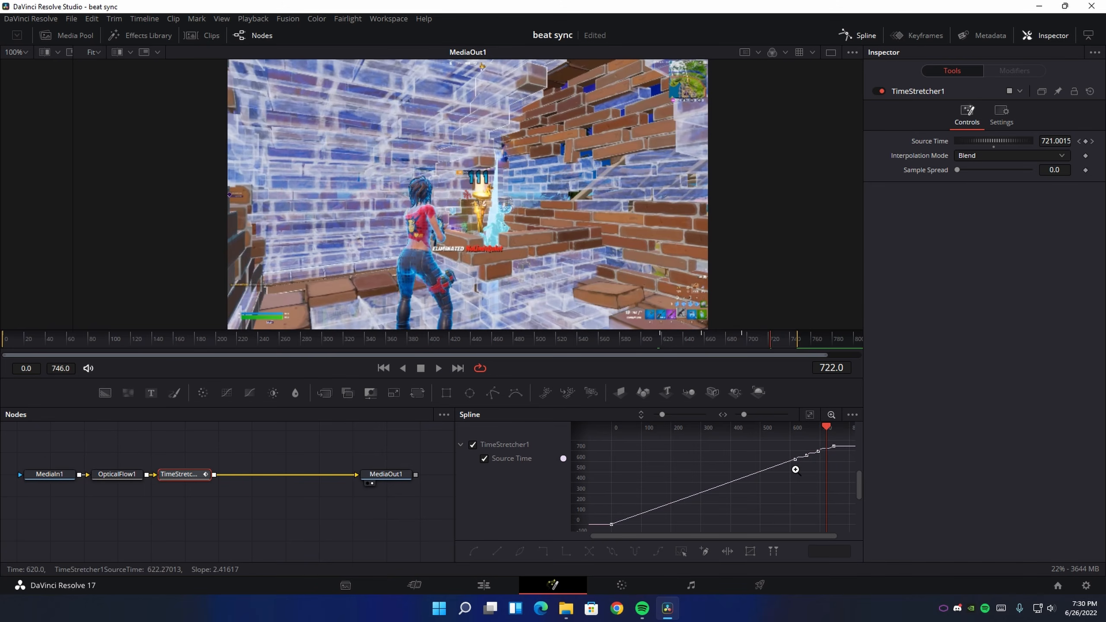
left_click_drag(795, 469, 834, 438)
left_click(810, 414)
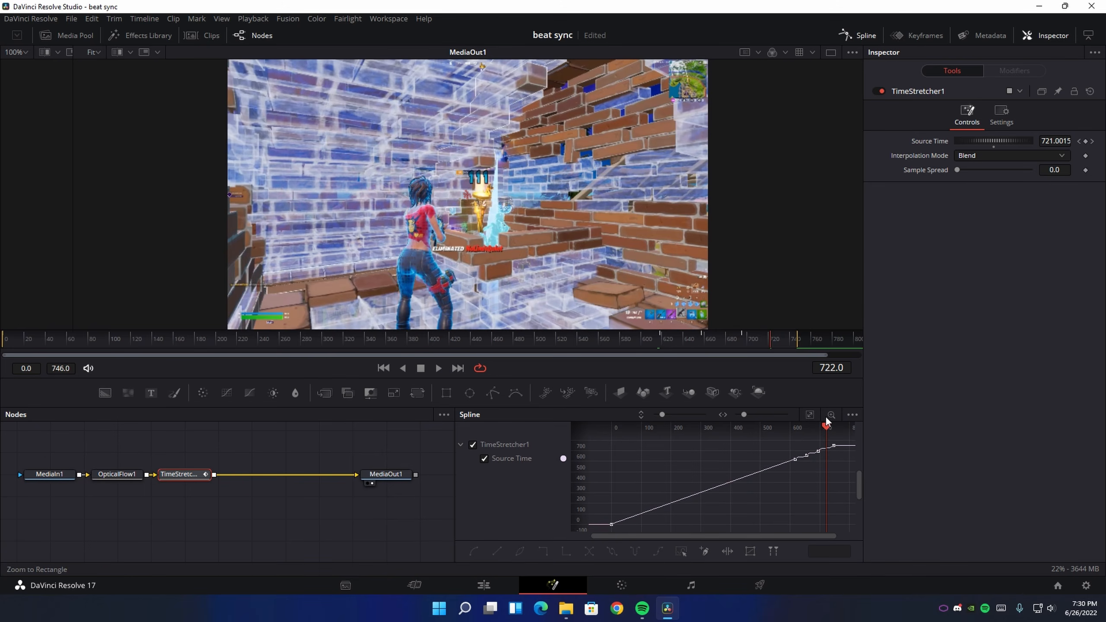
left_click(830, 414)
left_click_drag(787, 470, 839, 439)
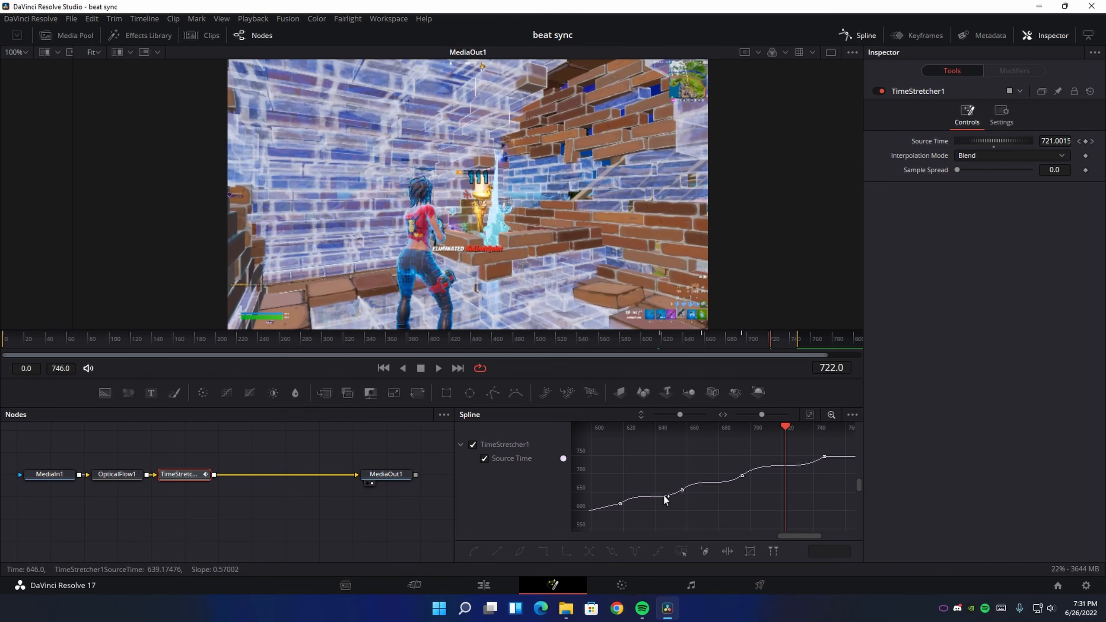
left_click(621, 503)
left_click_drag(637, 496, 619, 494)
left_click(681, 490)
left_click_drag(661, 505, 681, 504)
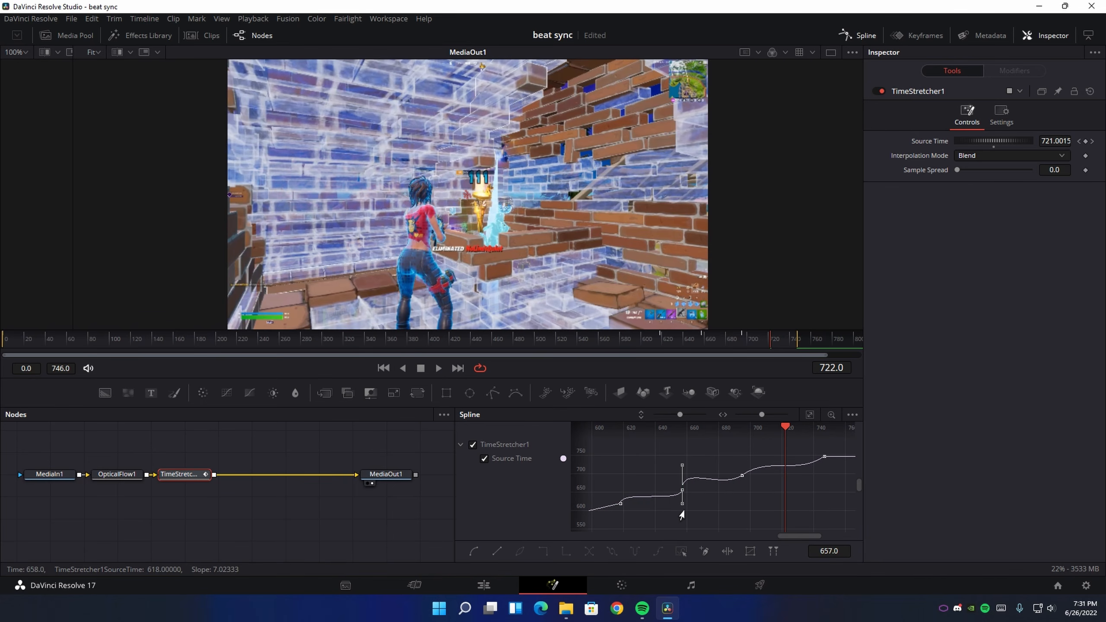
Make the curve handles vertical at the Source Time keyframes at frames 695 and 747
left_click(743, 475)
left_click_drag(720, 491, 749, 497)
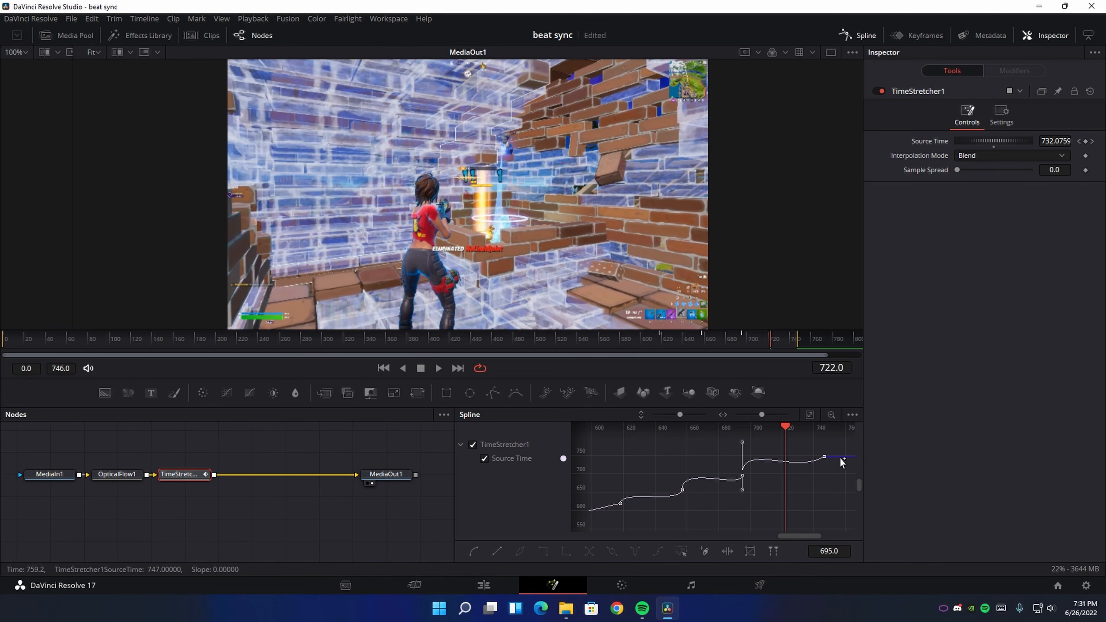
left_click(824, 457)
left_click_drag(797, 477, 824, 476)
left_click(812, 500)
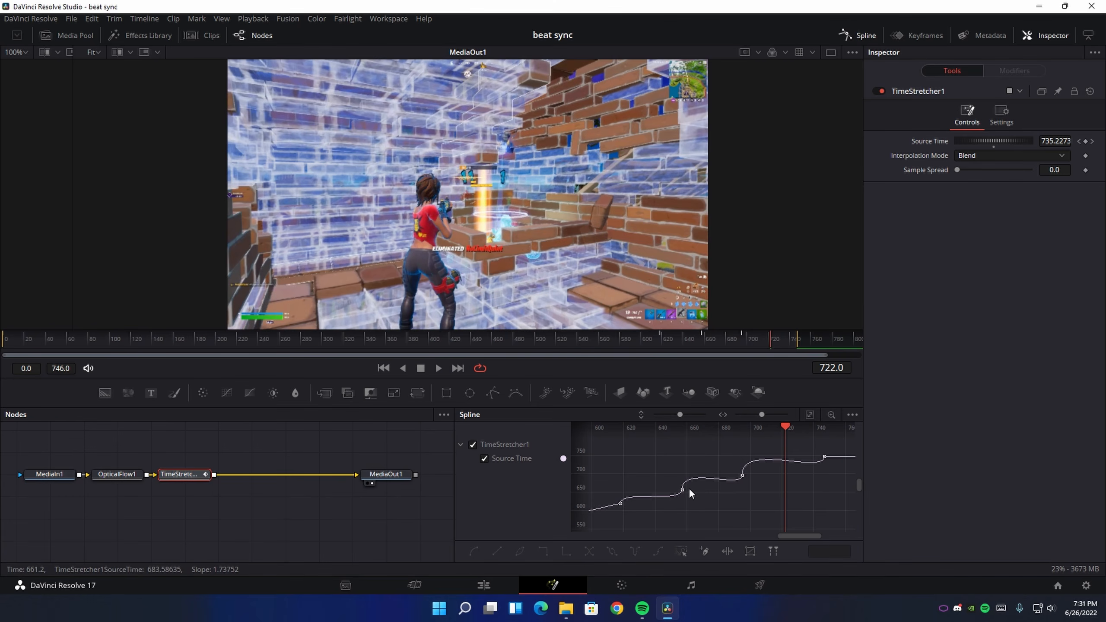
Shorten the vertical curve handles around the keyframes at frames 657, 695 and 747 so the Source Time curve rises without dipping
left_click(620, 503)
left_click(682, 491)
left_click_drag(678, 467, 680, 487)
left_click(726, 485)
left_click(740, 476)
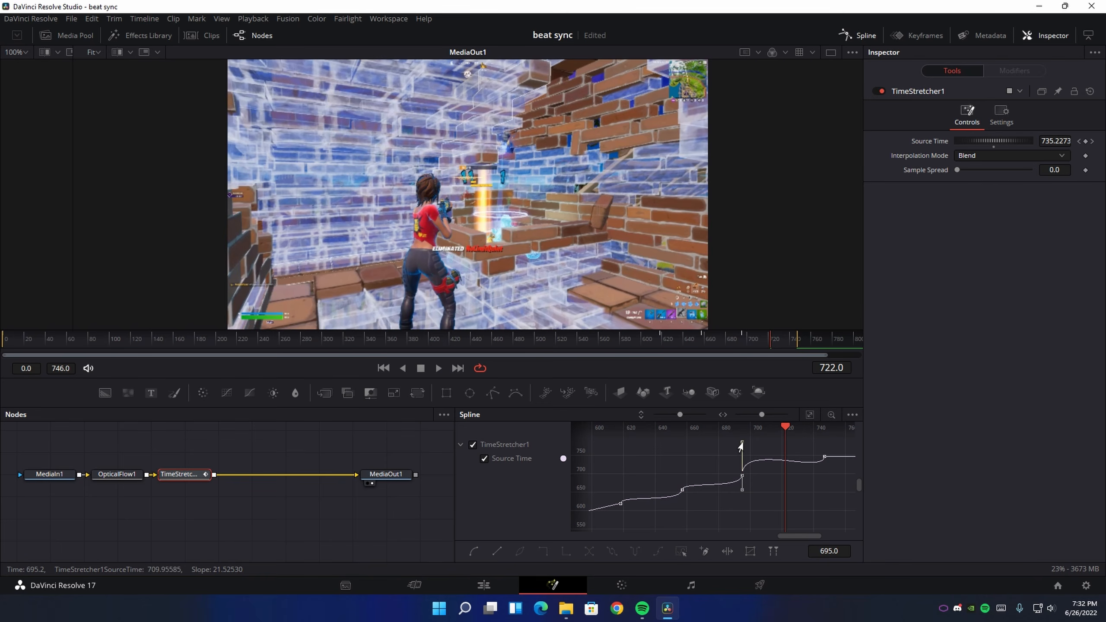
left_click_drag(738, 446, 738, 460)
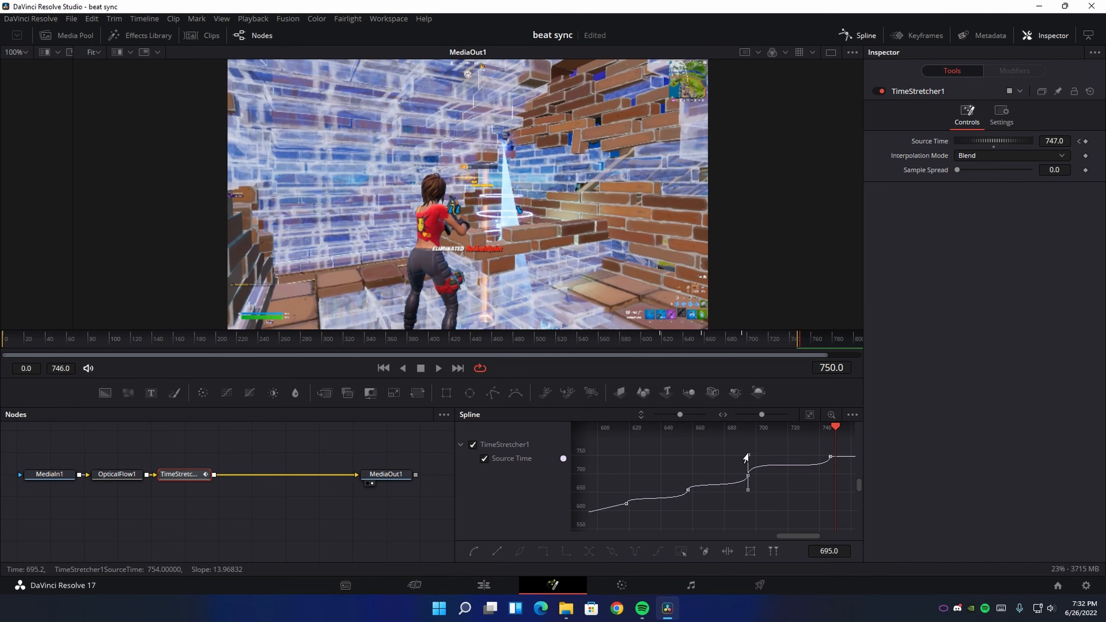
left_click_drag(747, 454, 745, 461)
left_click(826, 457)
left_click_drag(830, 476, 831, 470)
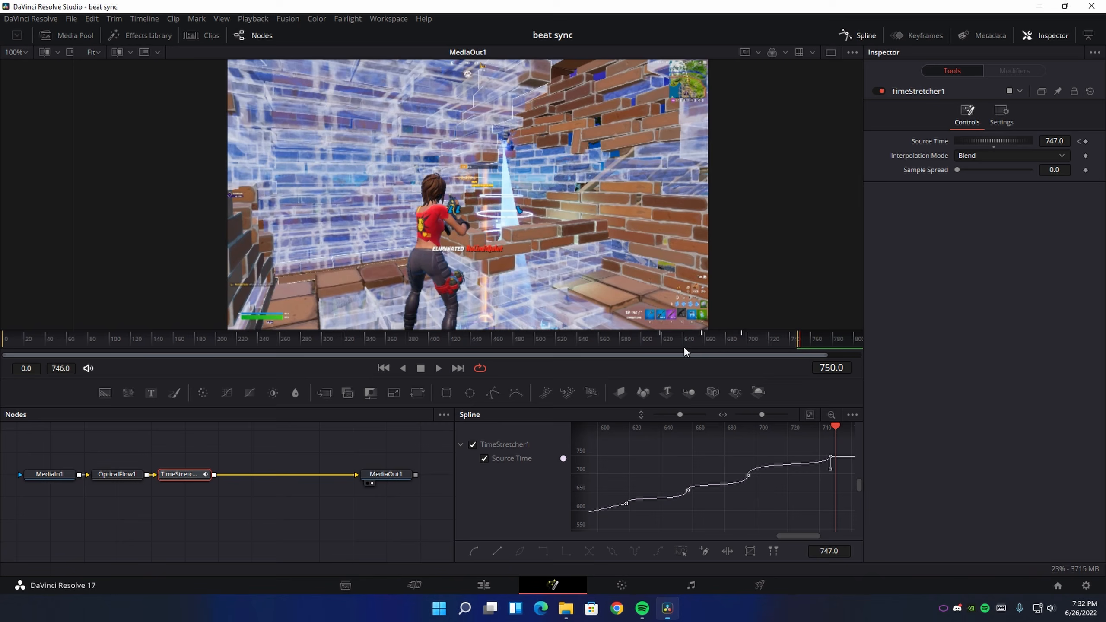
Play back the retimed section from just before the first beat keyframe and check the fitted Source Time curve
left_click(654, 344)
key("space")
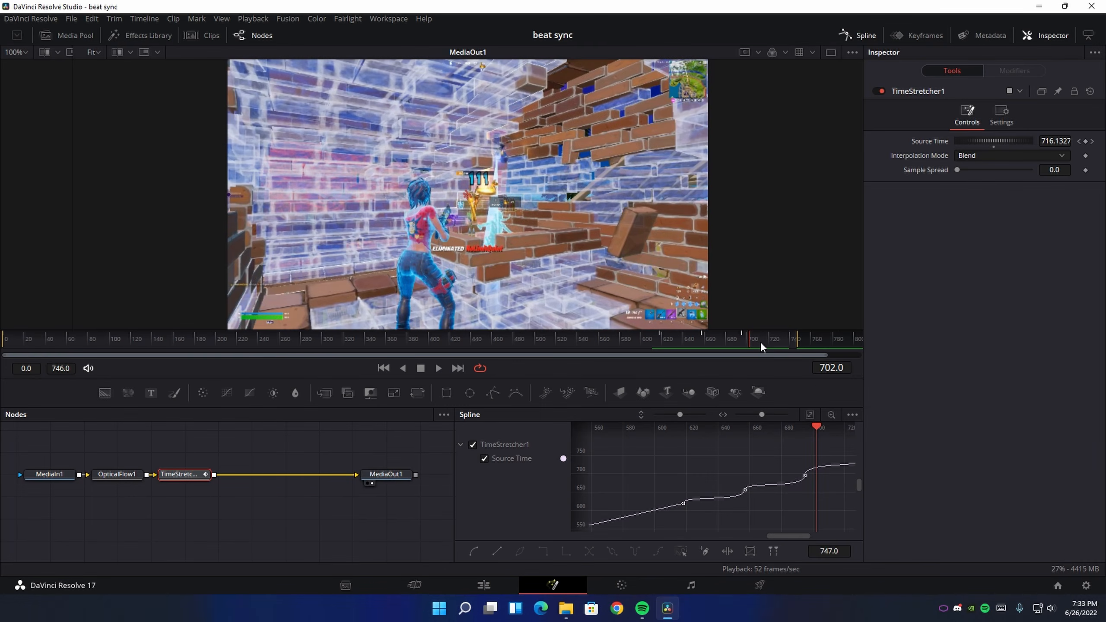
left_click(810, 414)
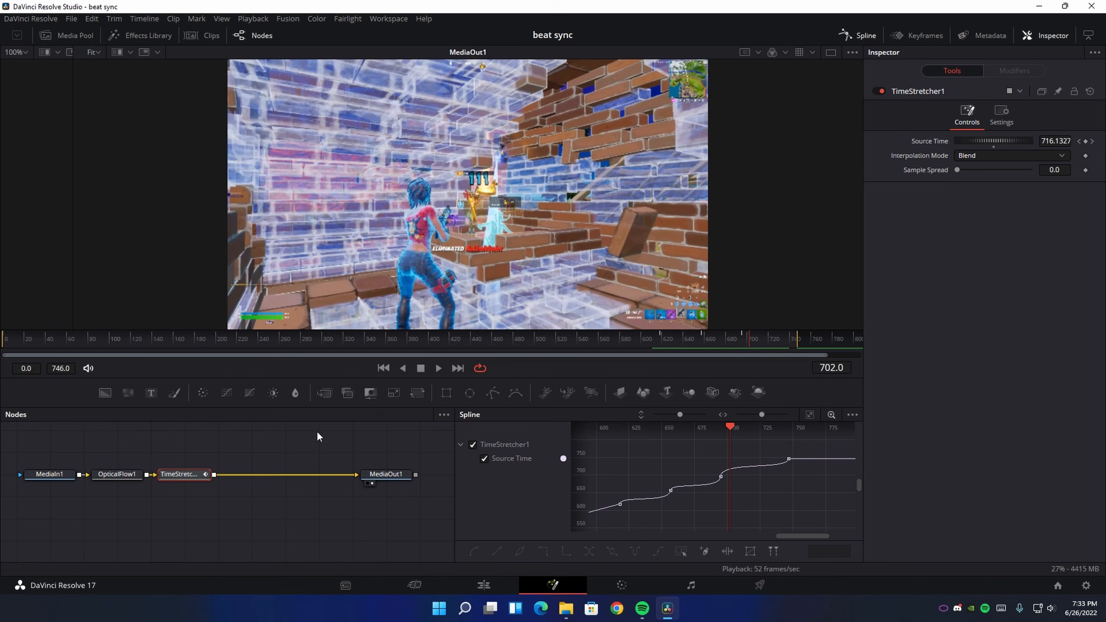
Set the Time Stretcher's Interpolation Mode to Flow, enable backward Prev warping, and play the result from frame 610
left_click(651, 344)
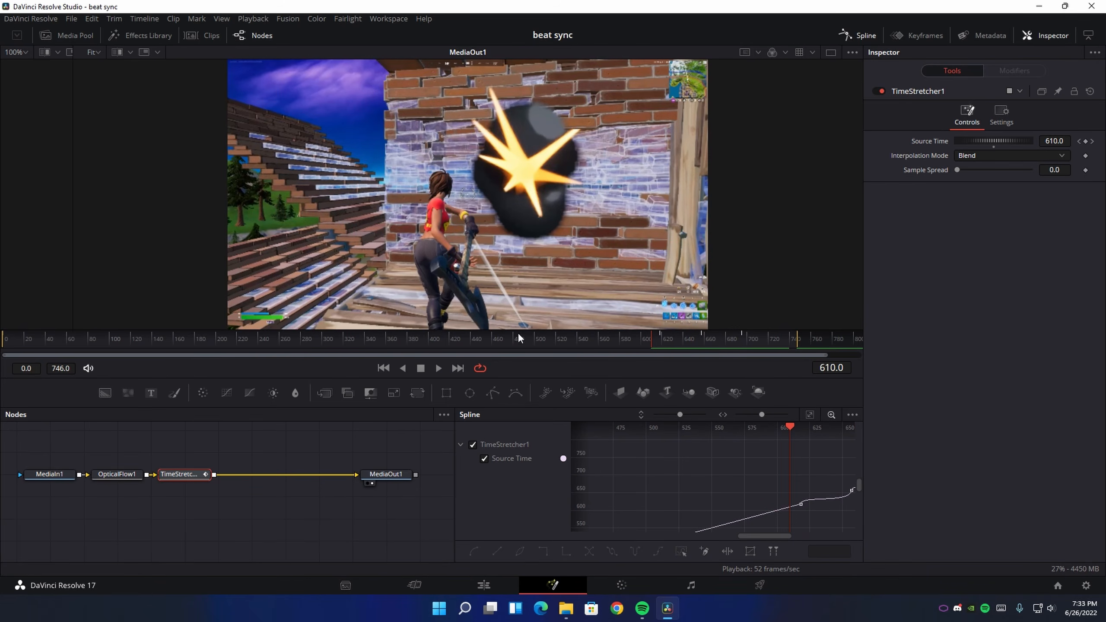
left_click(176, 474)
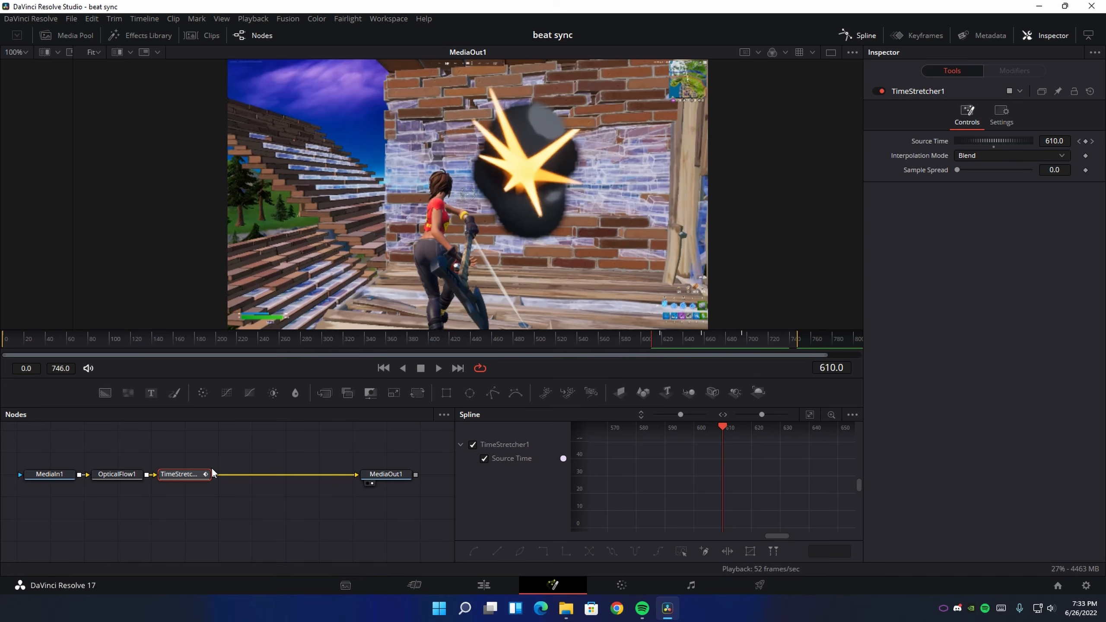
left_click(1002, 157)
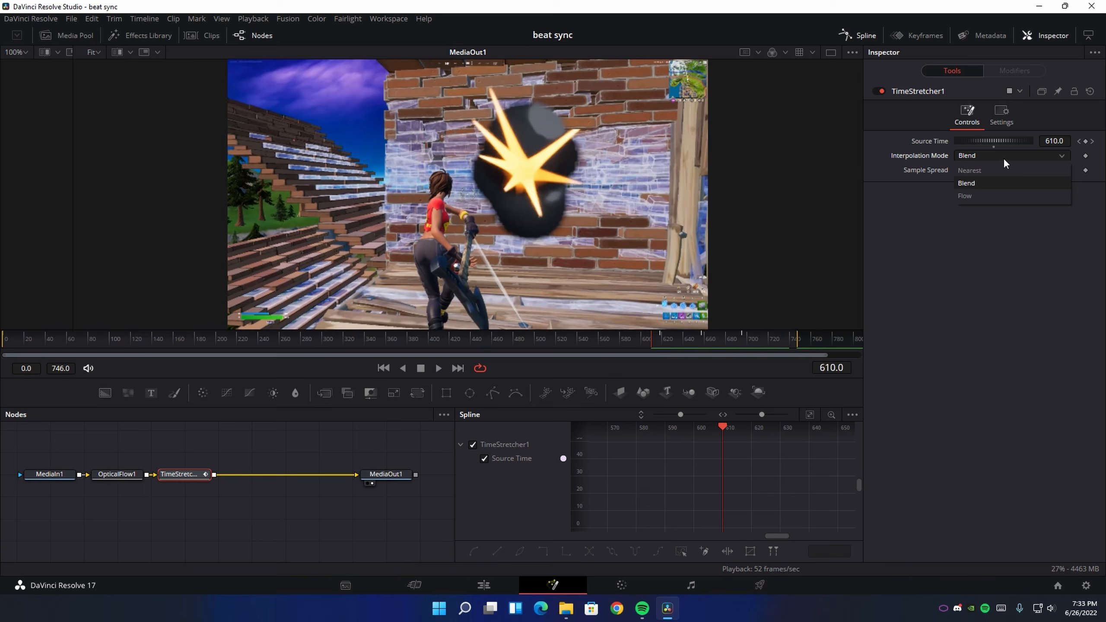
left_click(982, 195)
left_click(959, 232)
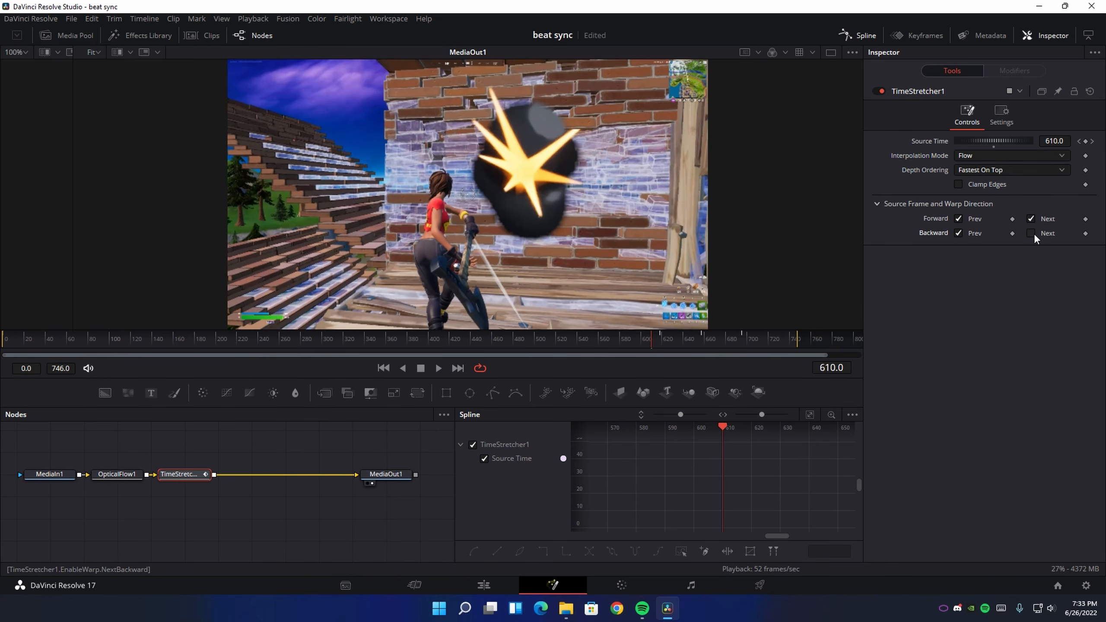
left_click(441, 369)
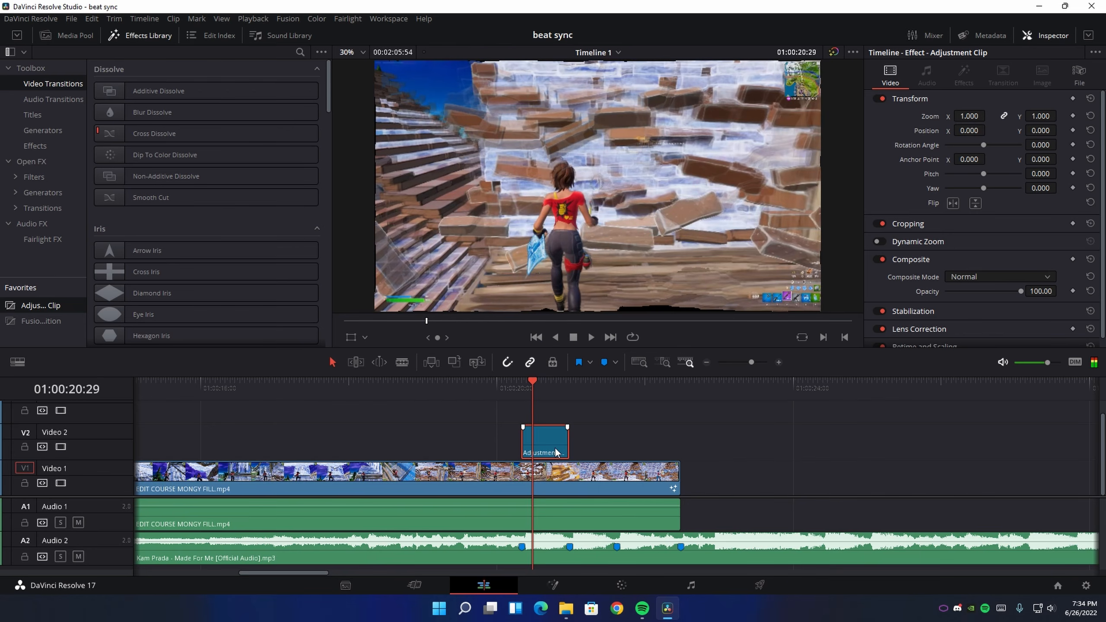
On the Edit page, replace the Video 2 adjustment clip with a new one spanning the first two beat markers, and save
key("Delete")
left_click(43, 145)
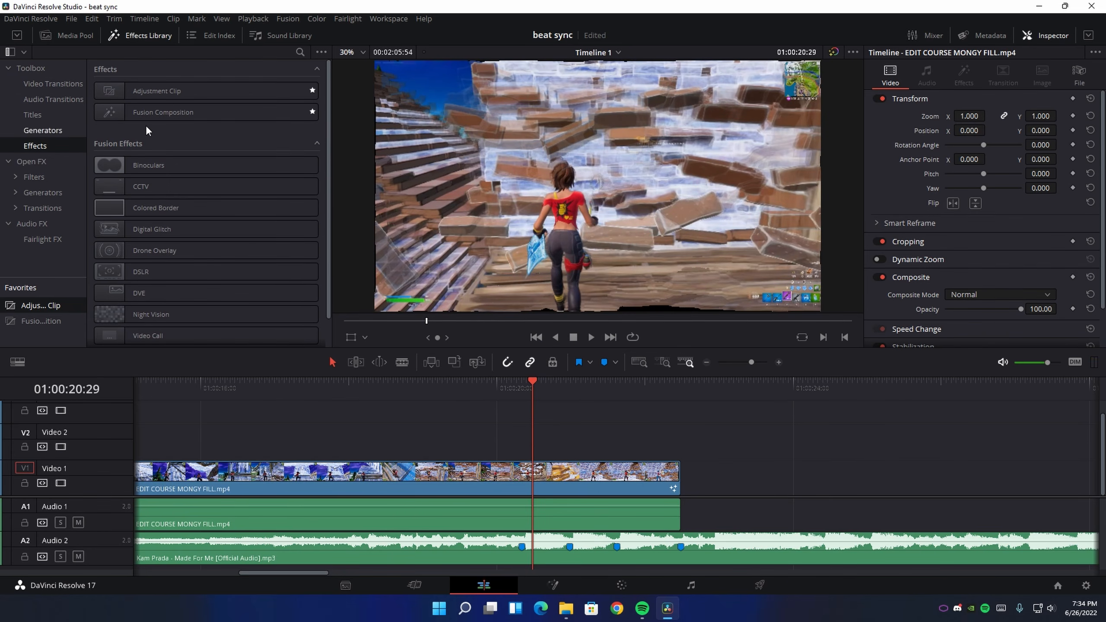
left_click_drag(140, 96, 515, 457)
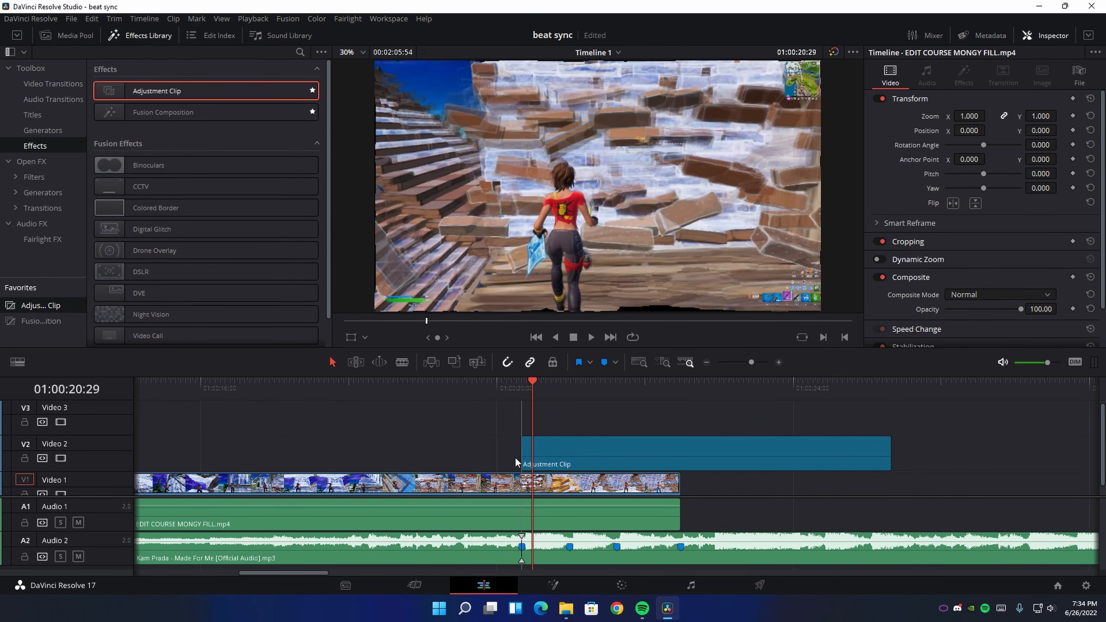
left_click_drag(888, 449, 567, 438)
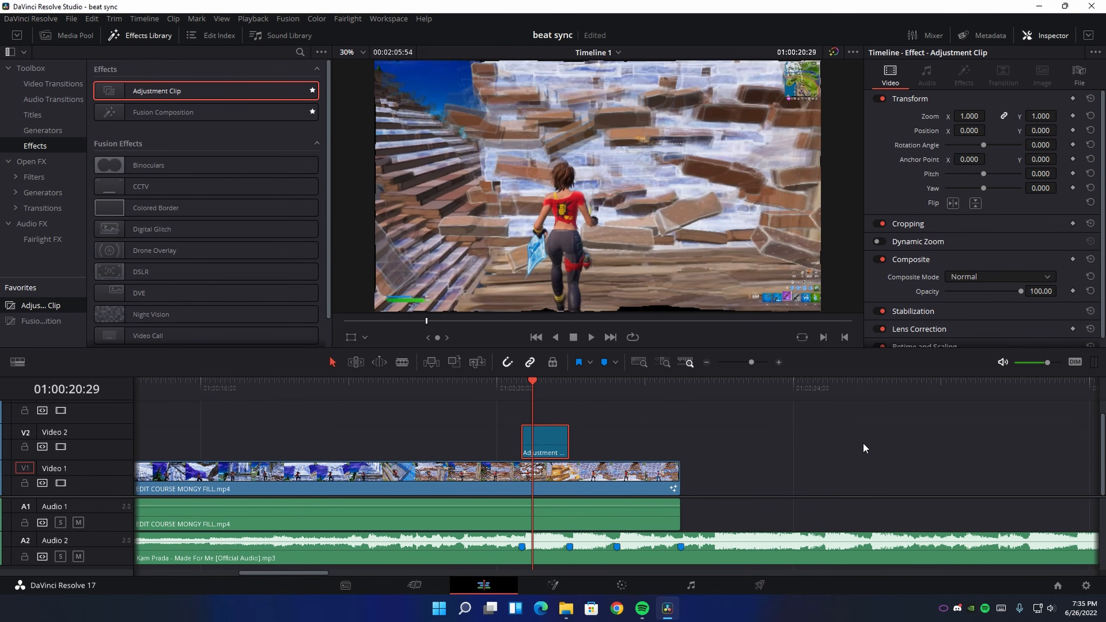
key("ctrl+s")
Add the file Beat Sync Velocity (Optional).setting from File Explorer to the adjustment clip's Fusion composition
left_click(552, 584)
left_click(566, 609)
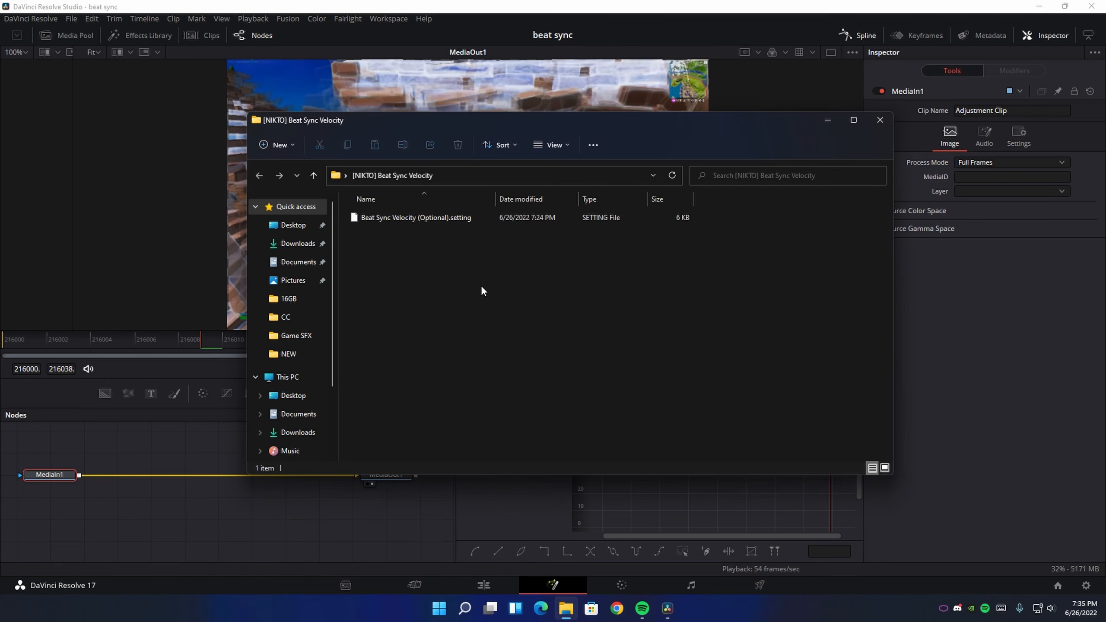
left_click_drag(428, 218, 143, 493)
Connect MediaIn1 to ColorCorrector1 and S_BlurMoCurves1 to MediaOut1, and play the effect
left_click(231, 476)
left_click_drag(231, 476, 112, 493)
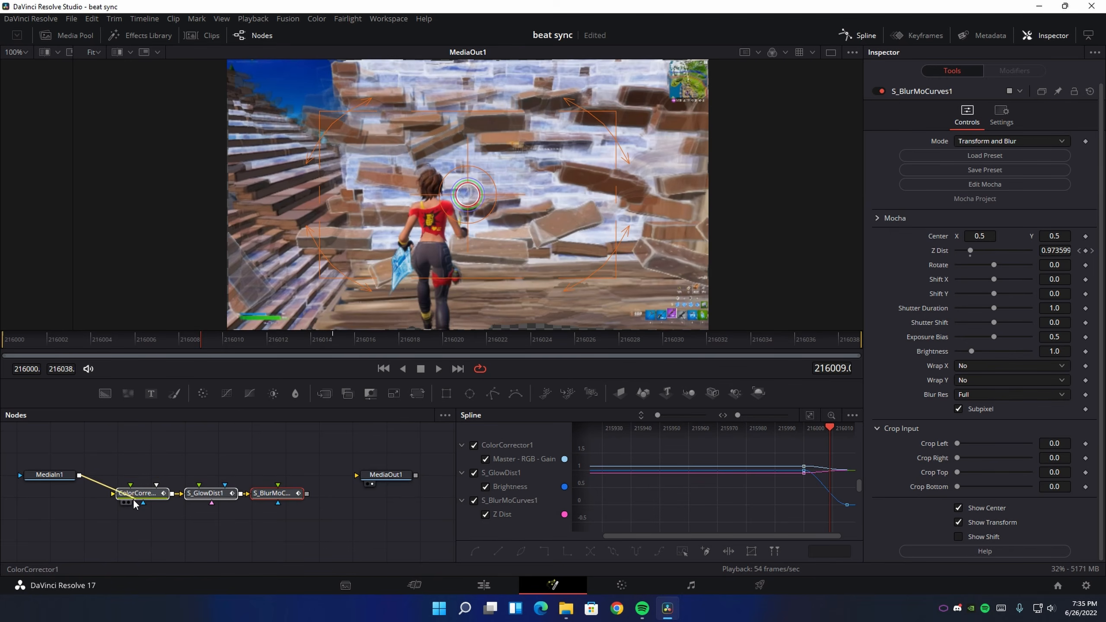
left_click_drag(308, 493, 368, 476)
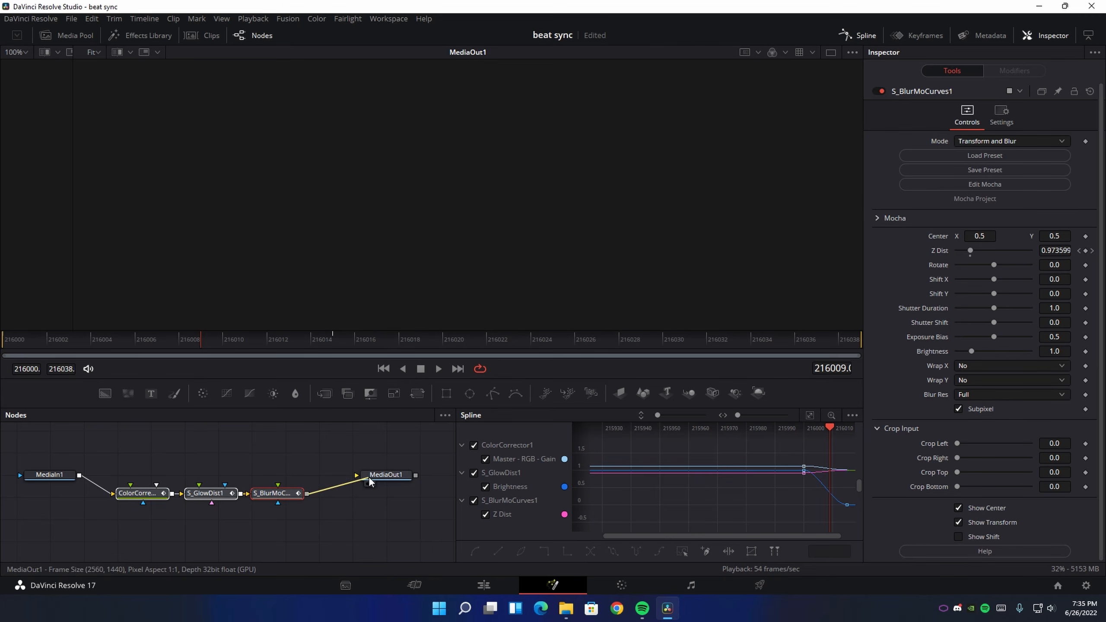
key("space")
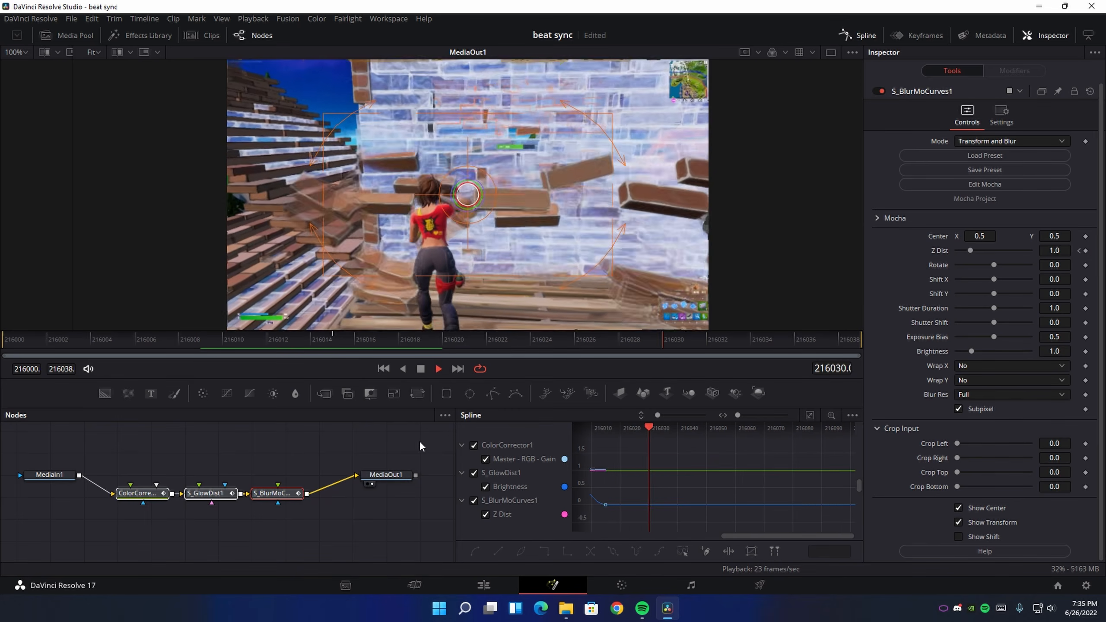
Back on the Edit page, duplicate the effect adjustment clip on Video 2 so the copy starts at the second beat marker
left_click(483, 585)
mouse_move(527, 393)
left_mouse_down()
mouse_move(496, 387)
mouse_move(547, 395)
mouse_move(528, 400)
left_mouse_up()
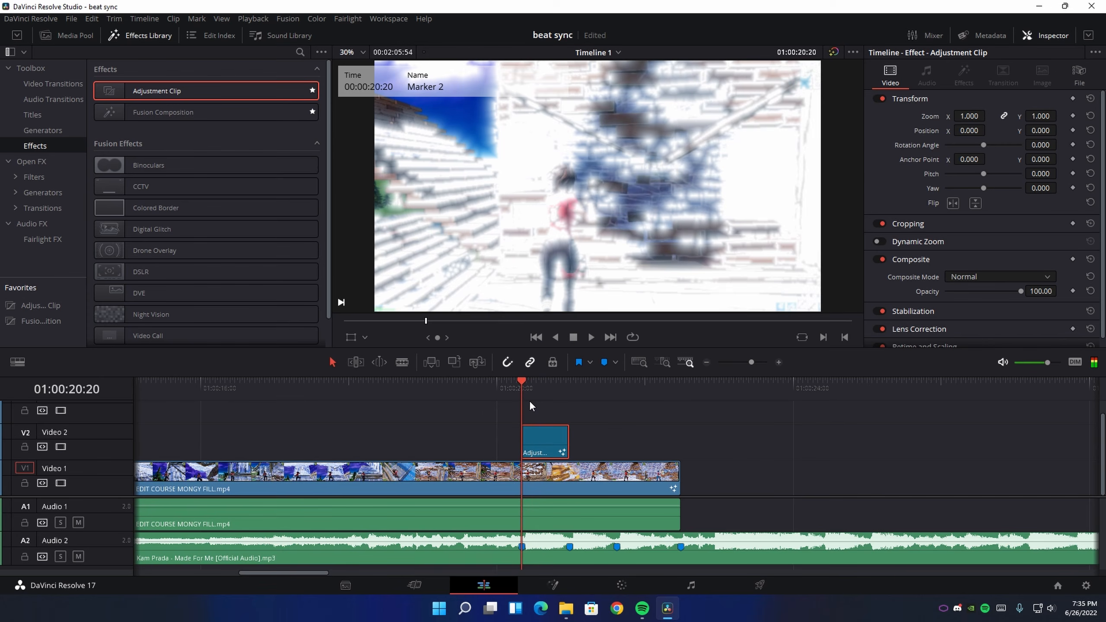
mouse_move(539, 449)
left_mouse_down()
mouse_move(578, 450)
mouse_move(571, 437)
mouse_move(587, 434)
left_mouse_up()
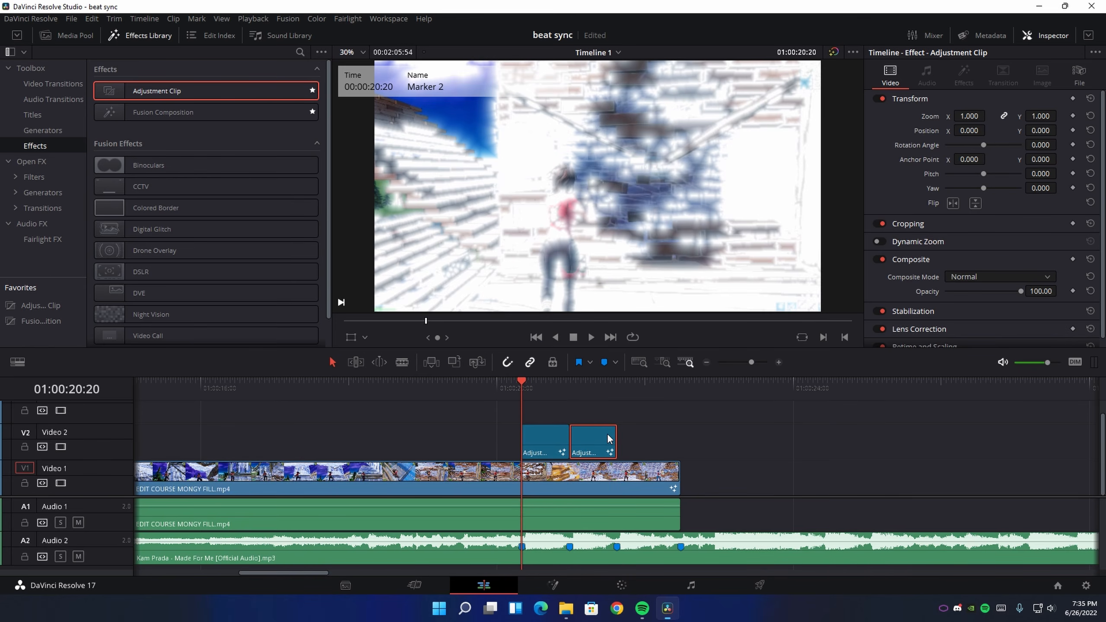
Trim the end of the second adjustment clip to the third beat marker at 01:00:21:37
left_click(617, 385)
left_click(778, 361)
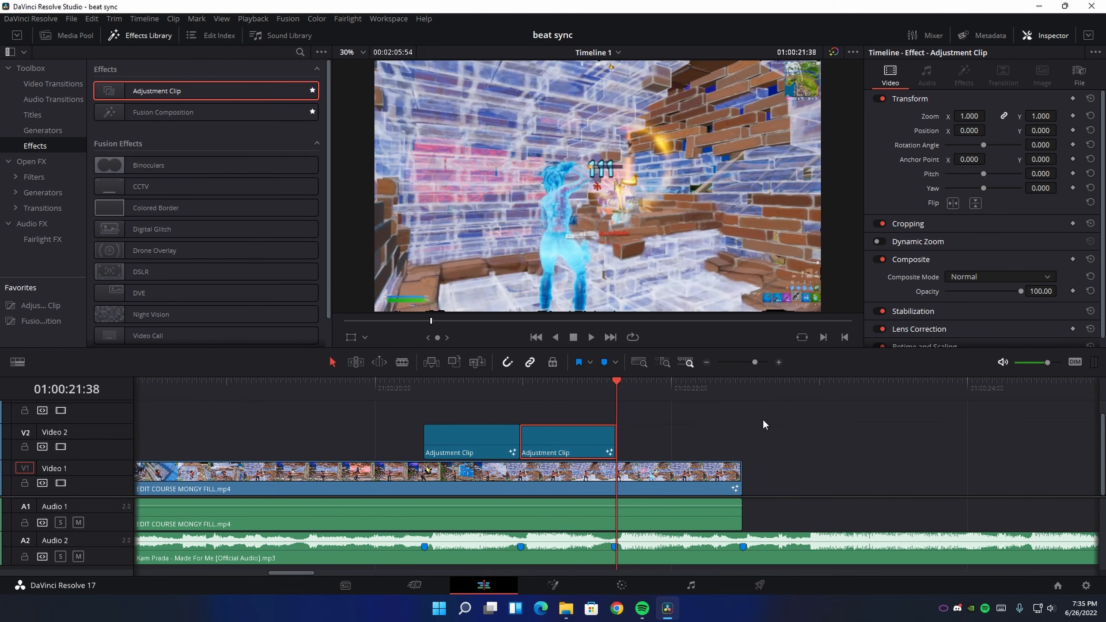
left_click(724, 439)
left_click(612, 390)
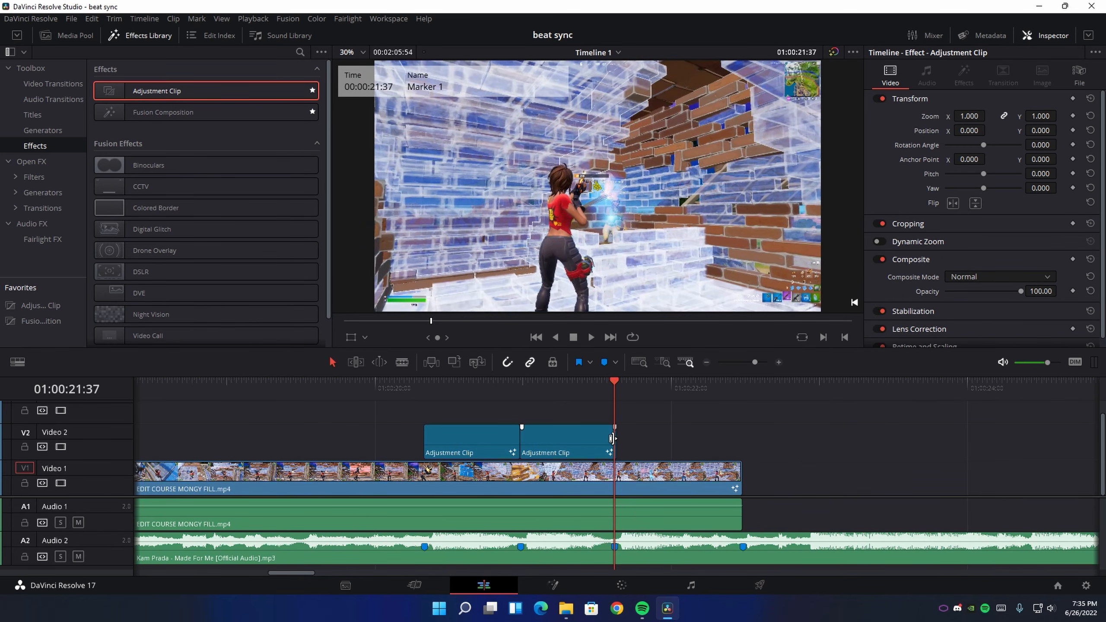
left_click_drag(614, 441, 611, 441)
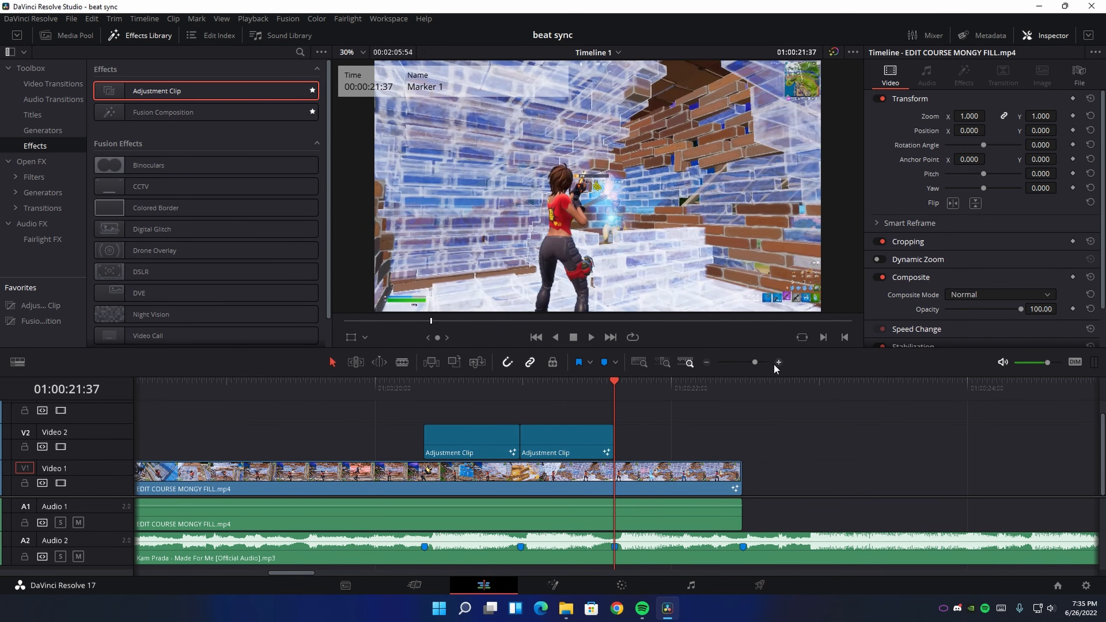
left_click(778, 362)
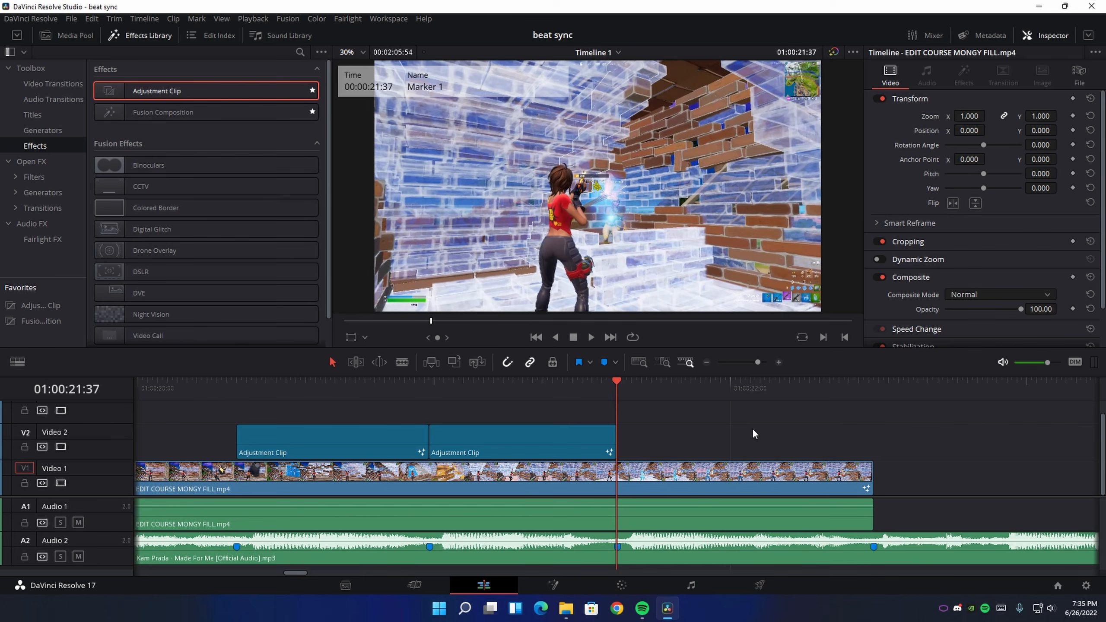